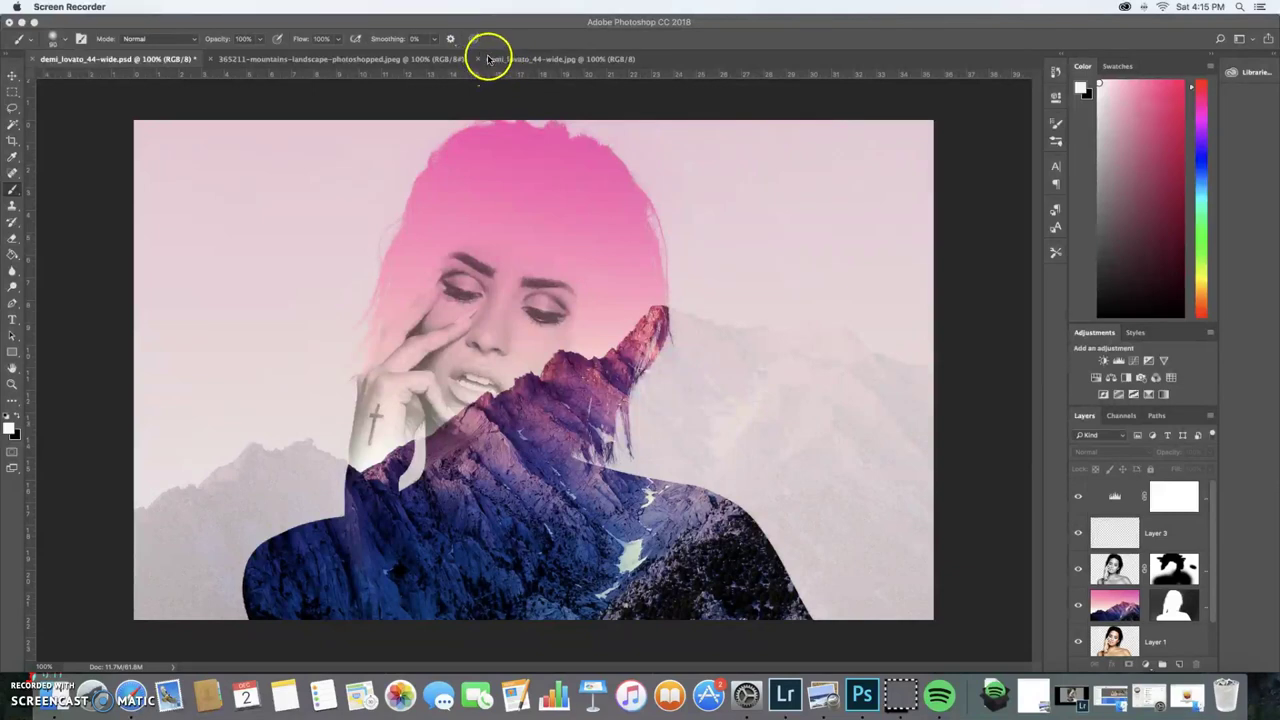
# In demi_lovato_44-wide.jpg, duplicate the Green channel as a new Green copy channel
pyautogui.click(497, 61)
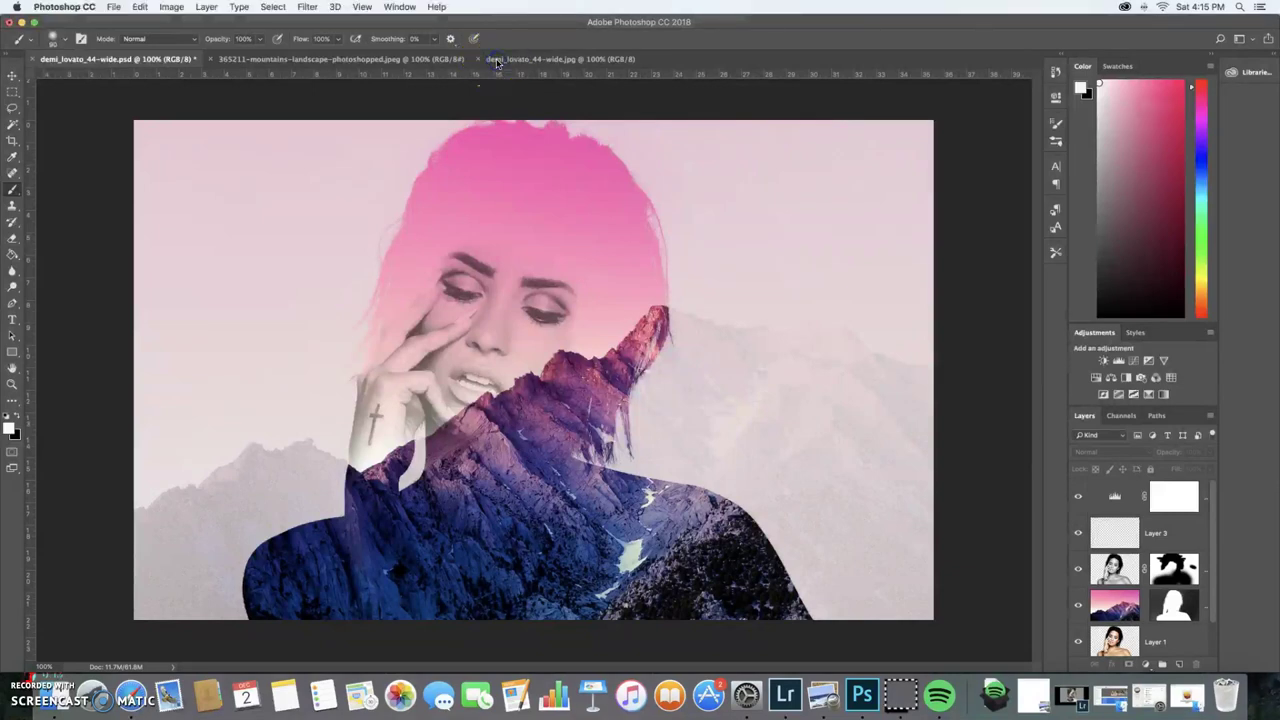
pyautogui.click(497, 61)
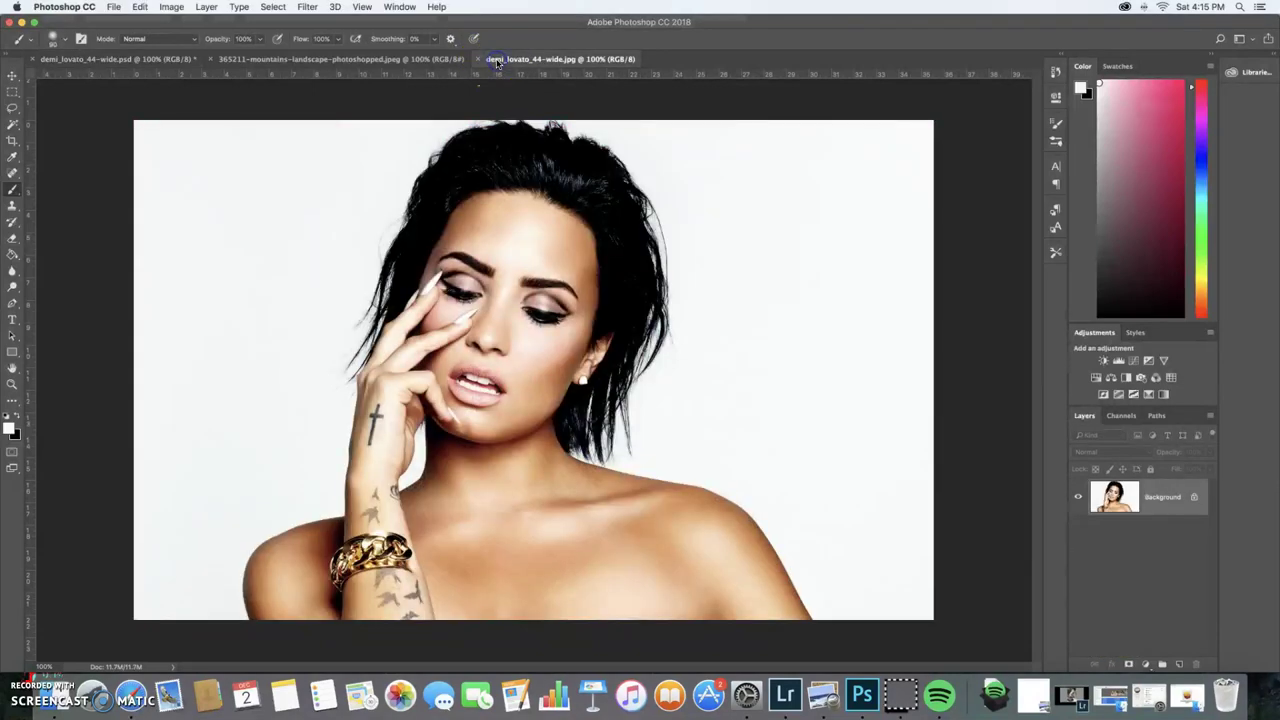
pyautogui.click(1119, 415)
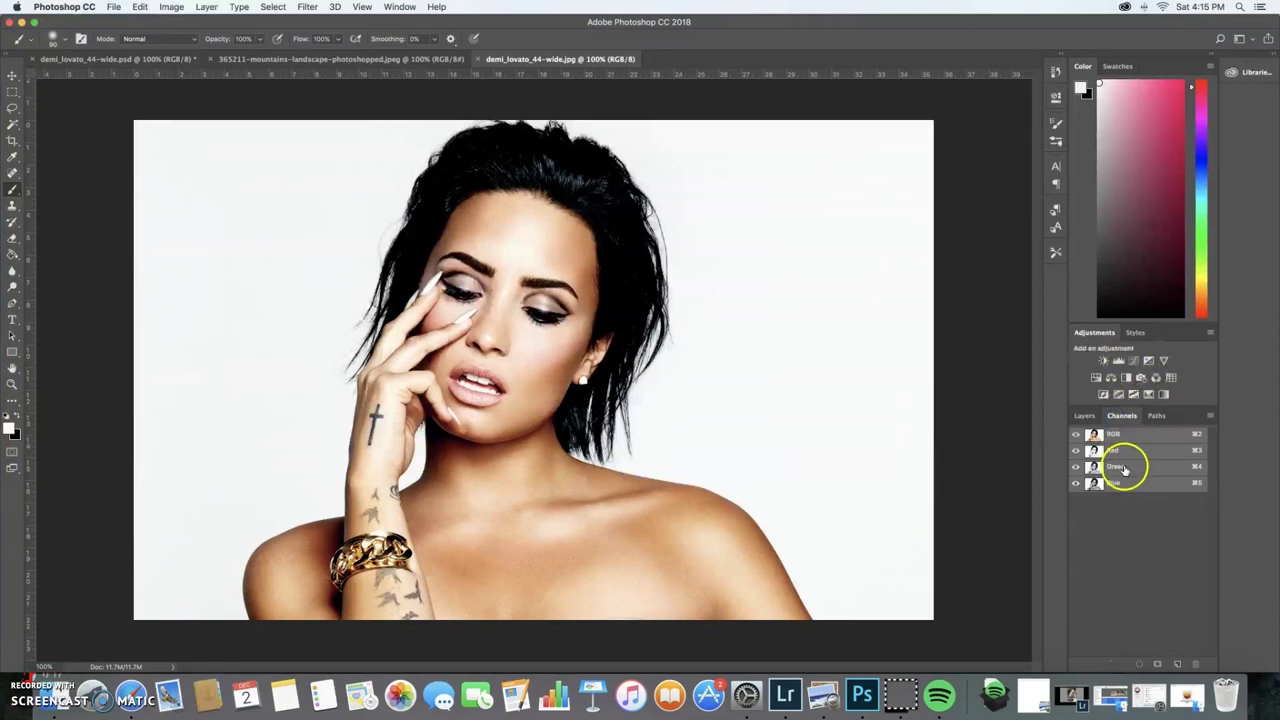
pyautogui.click(1124, 469)
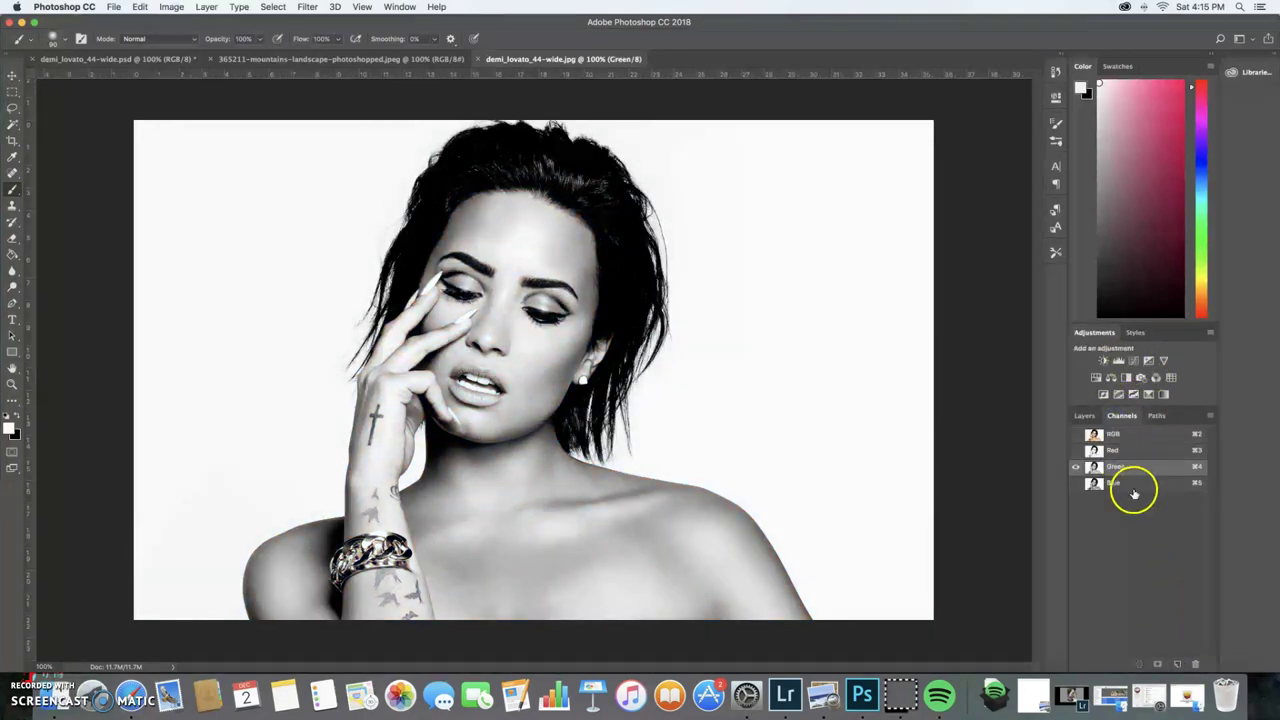
pyautogui.moveTo(1134, 494); pyautogui.dragTo(1179, 665)
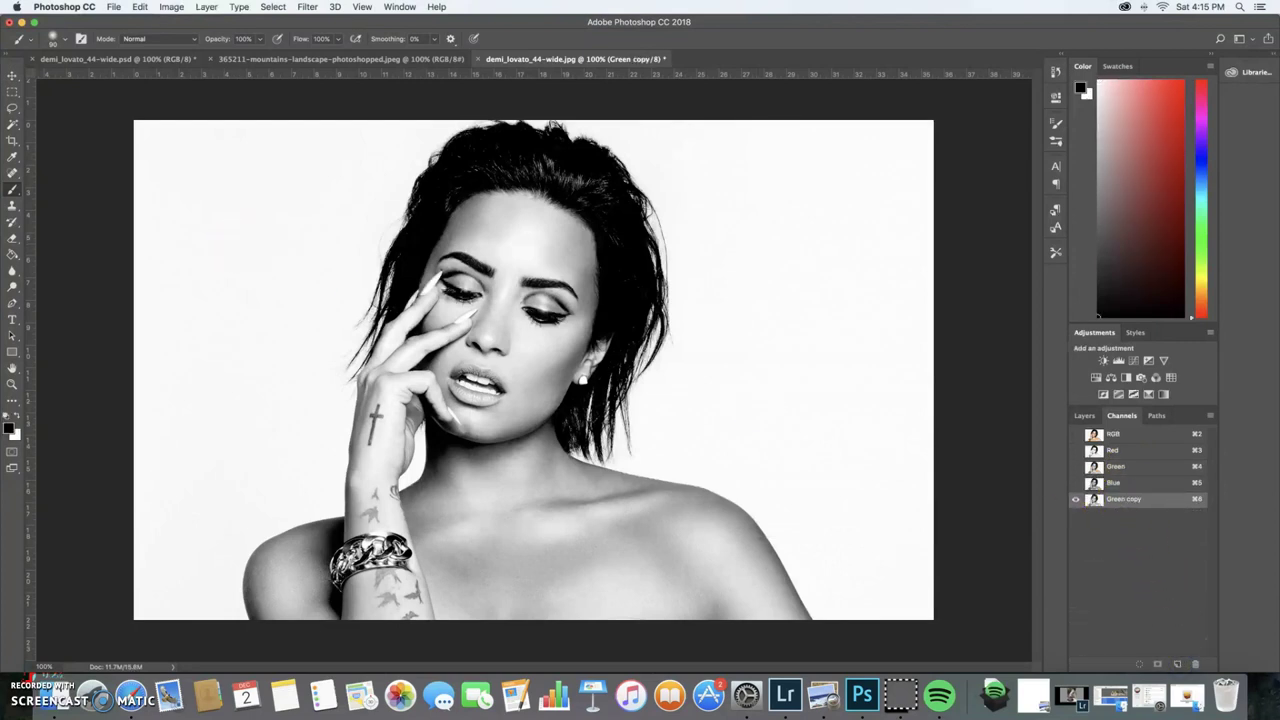
# Apply Levels to the Green copy channel with black input 35 and midtones 0.33
pyautogui.click(170, 7)
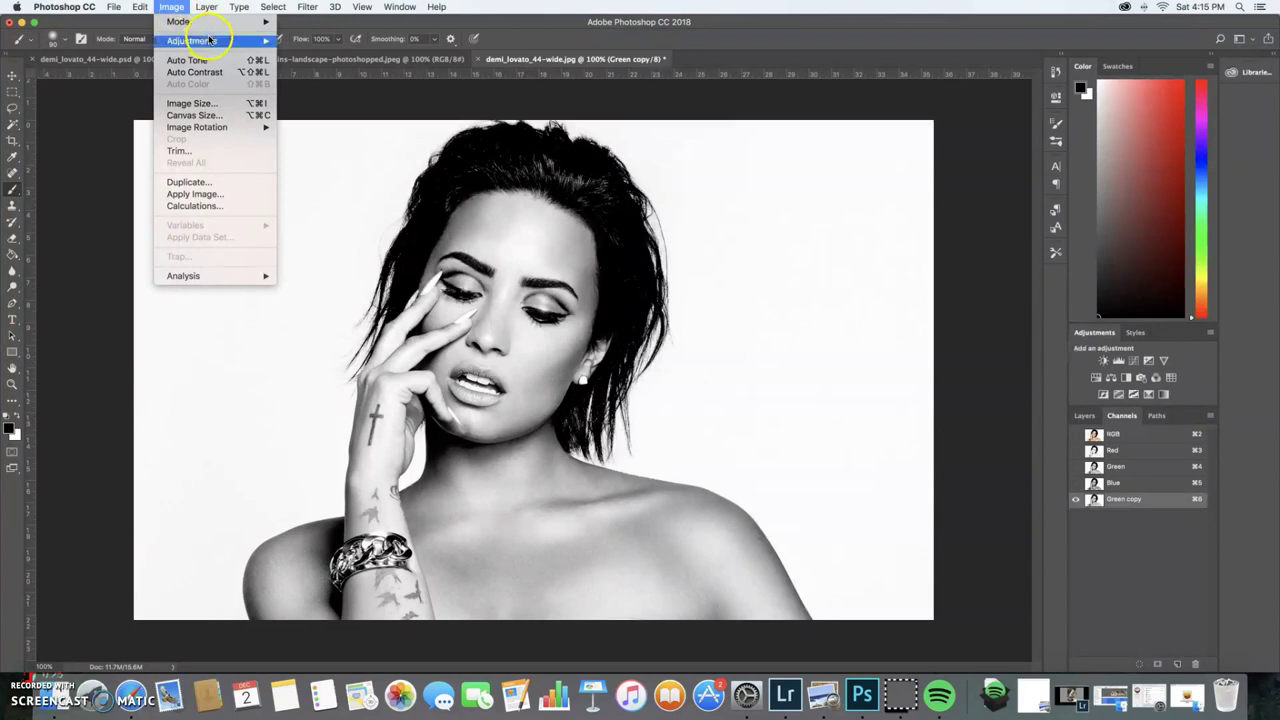
pyautogui.moveTo(224, 43)
pyautogui.click(306, 53)
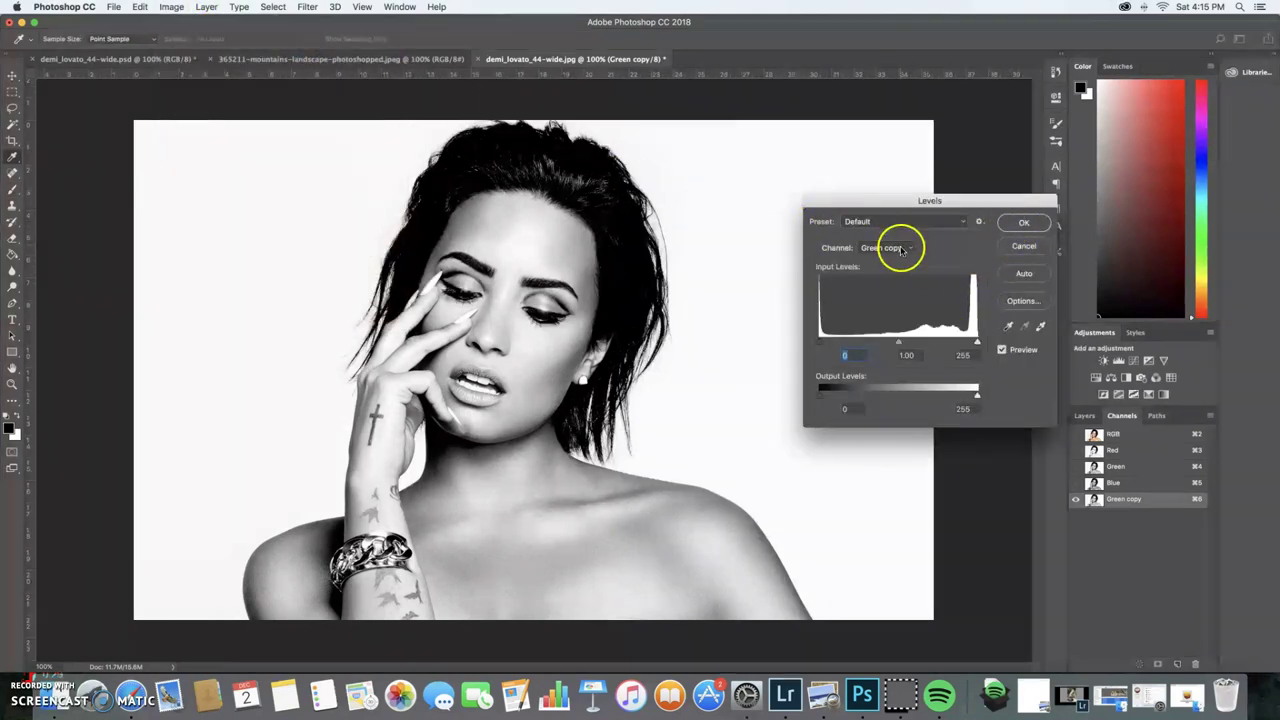
pyautogui.moveTo(908, 346); pyautogui.dragTo(944, 339)
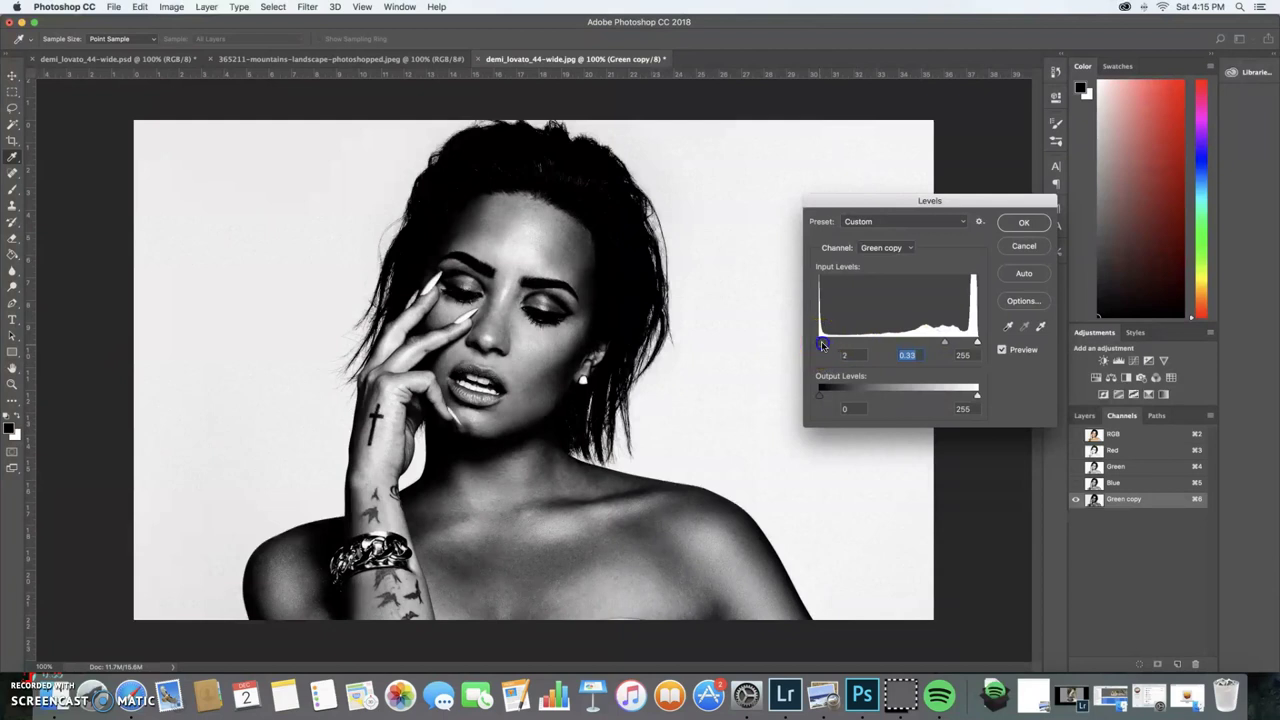
pyautogui.moveTo(821, 341); pyautogui.dragTo(838, 344)
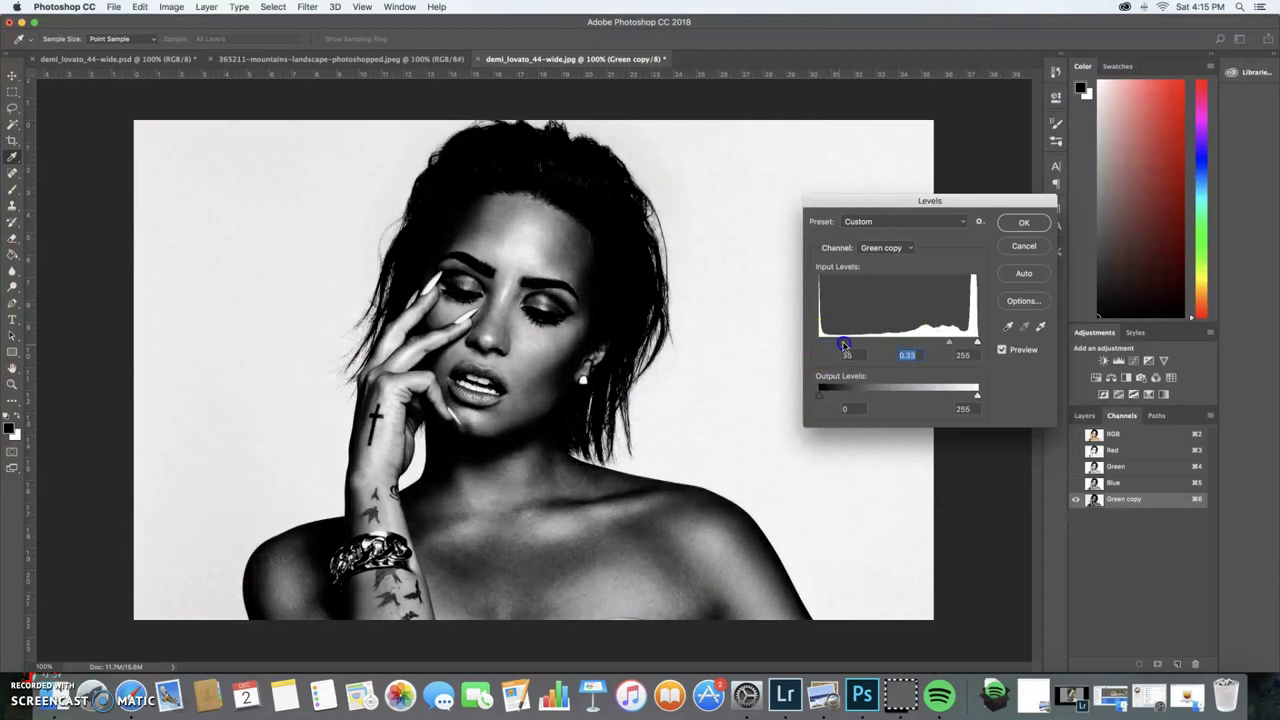
pyautogui.click(1023, 222)
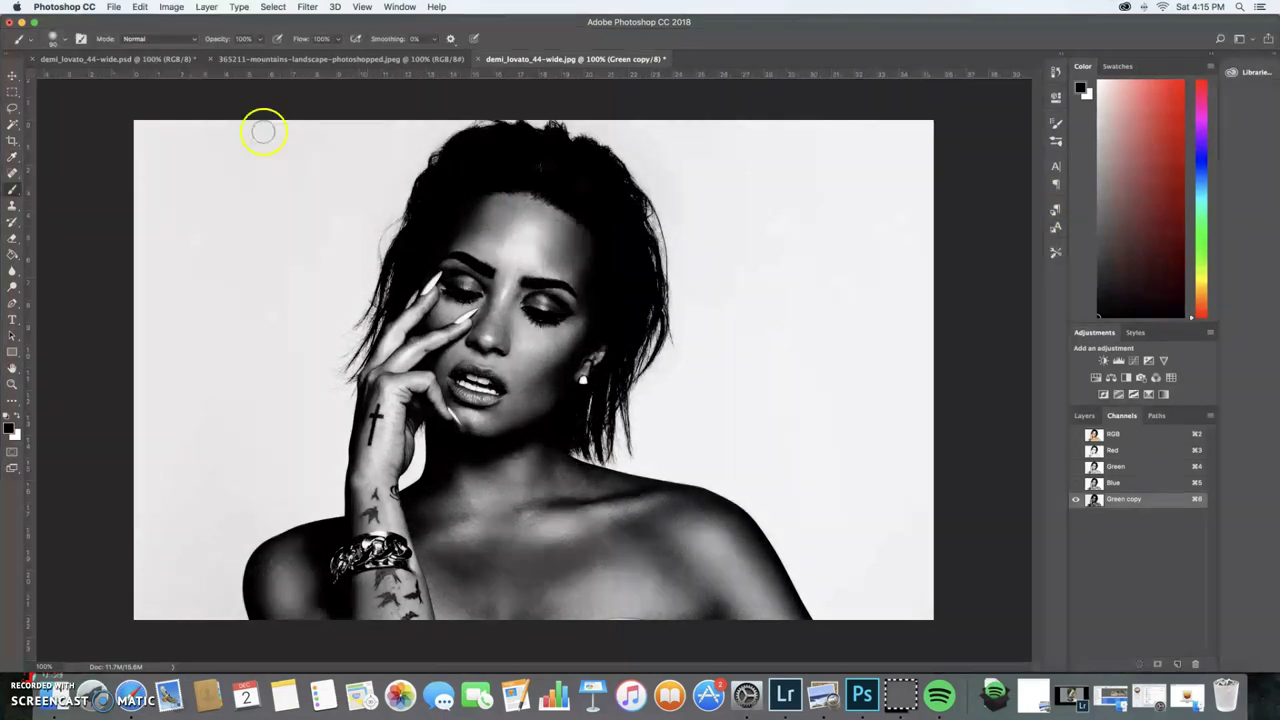
# With a 0% hardness brush, paint black over the forehead, eyes, cheek, mouth and chin
pyautogui.press('b')
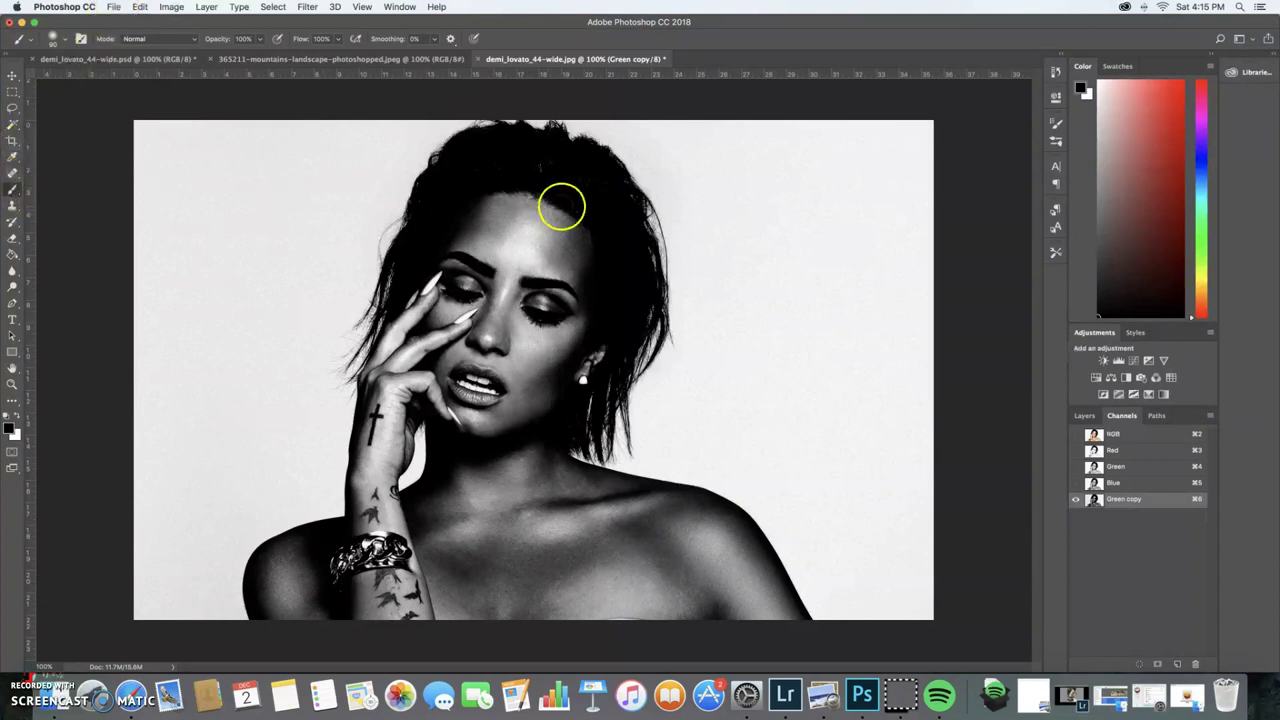
pyautogui.click(53, 38)
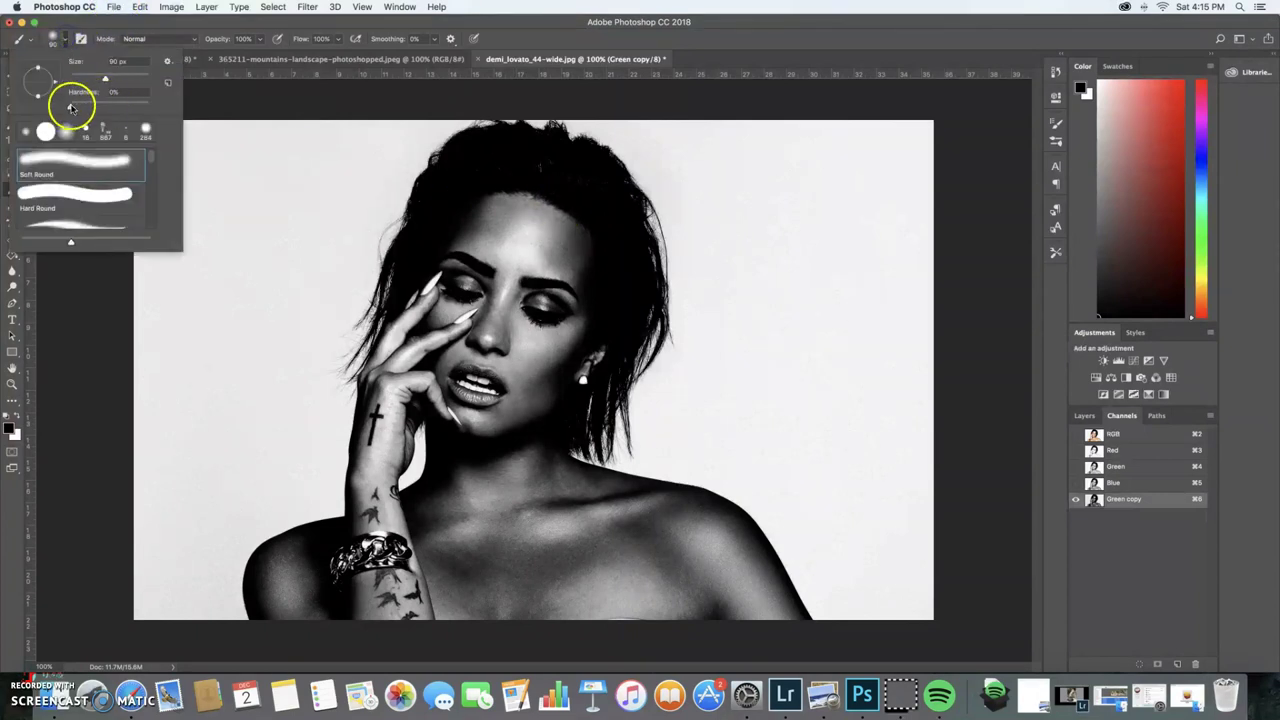
pyautogui.moveTo(516, 252)
pyautogui.mouseDown()
pyautogui.moveTo(512, 300)
pyautogui.moveTo(520, 260)
pyautogui.moveTo(543, 259)
pyautogui.moveTo(531, 217)
pyautogui.moveTo(496, 205)
pyautogui.moveTo(470, 215)
pyautogui.moveTo(549, 213)
pyautogui.mouseUp()
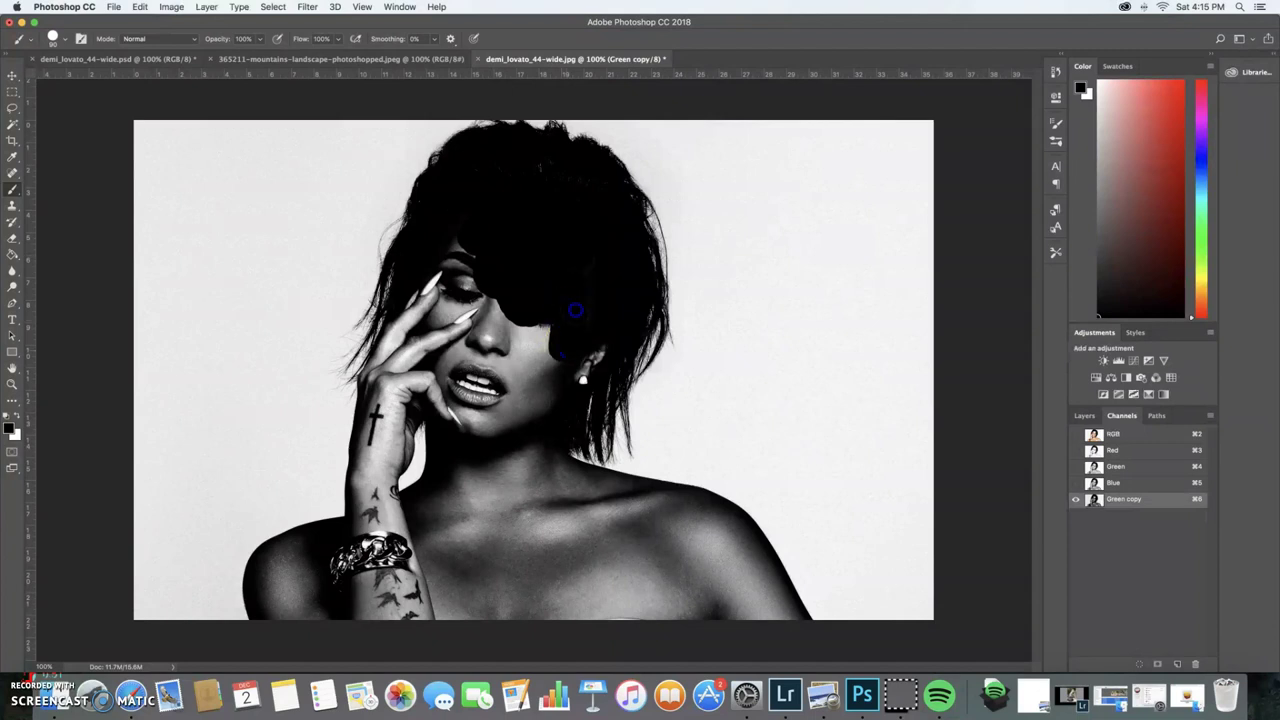
pyautogui.moveTo(554, 333)
pyautogui.mouseDown()
pyautogui.moveTo(523, 358)
pyautogui.moveTo(482, 269)
pyautogui.moveTo(451, 259)
pyautogui.moveTo(443, 327)
pyautogui.moveTo(490, 328)
pyautogui.moveTo(476, 327)
pyautogui.moveTo(508, 344)
pyautogui.moveTo(508, 368)
pyautogui.moveTo(481, 383)
pyautogui.moveTo(493, 372)
pyautogui.moveTo(518, 391)
pyautogui.moveTo(492, 421)
pyautogui.moveTo(525, 404)
pyautogui.moveTo(528, 371)
pyautogui.mouseUp()
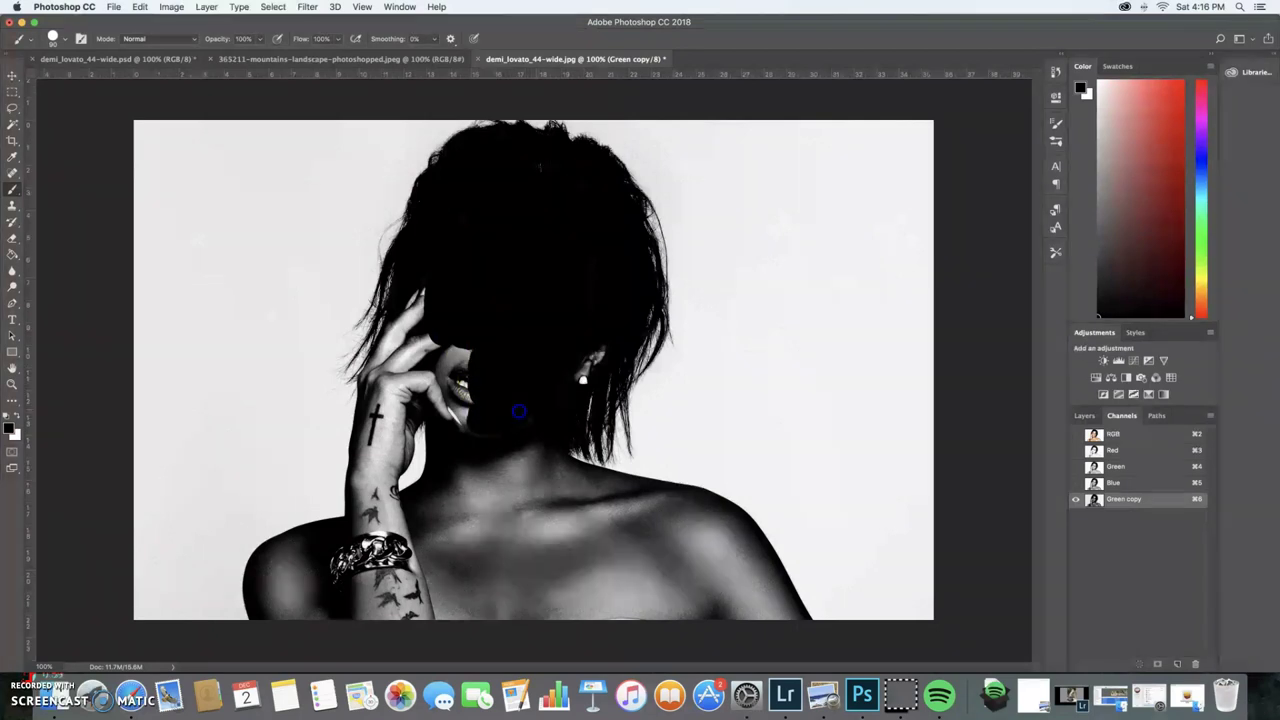
pyautogui.moveTo(491, 423)
pyautogui.mouseDown()
pyautogui.moveTo(455, 373)
pyautogui.moveTo(443, 382)
pyautogui.moveTo(447, 358)
pyautogui.moveTo(478, 361)
pyautogui.mouseUp()
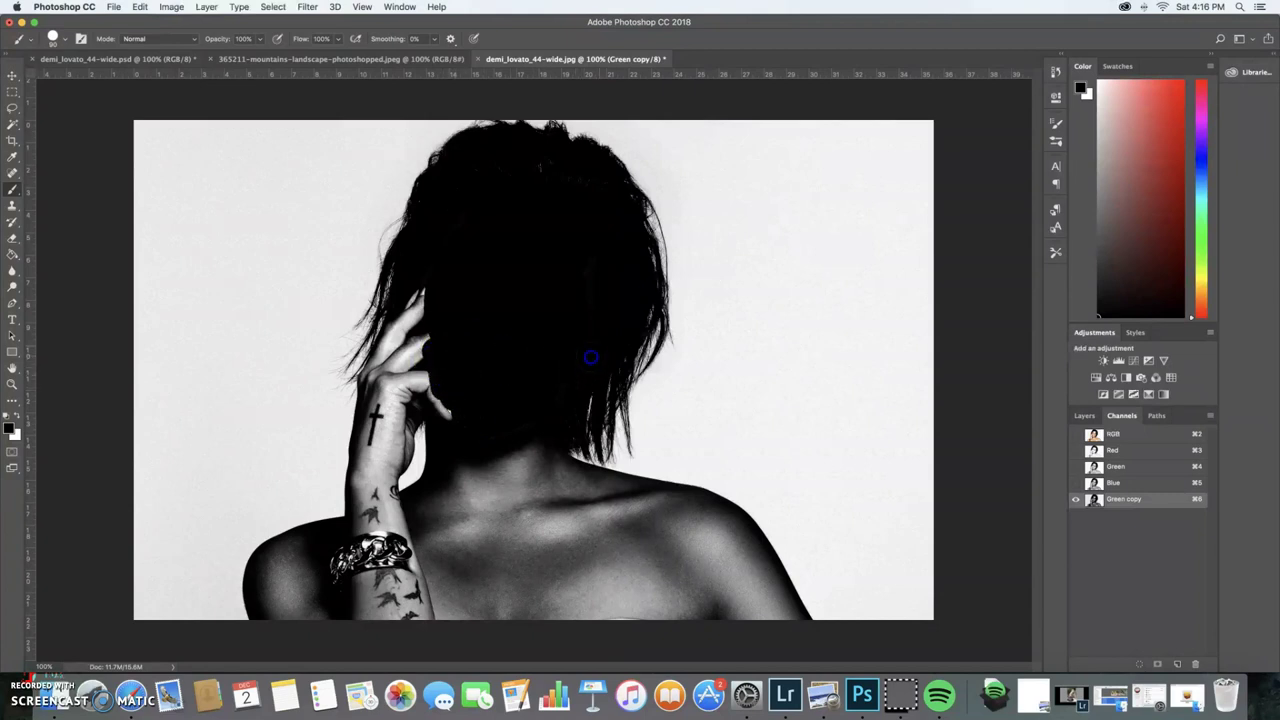
# Paint black over the fingertips, arm edge, hand and lower shoulder
pyautogui.click(567, 296)
pyautogui.moveTo(411, 316)
pyautogui.mouseDown()
pyautogui.moveTo(458, 417)
pyautogui.moveTo(422, 384)
pyautogui.moveTo(397, 403)
pyautogui.mouseUp()
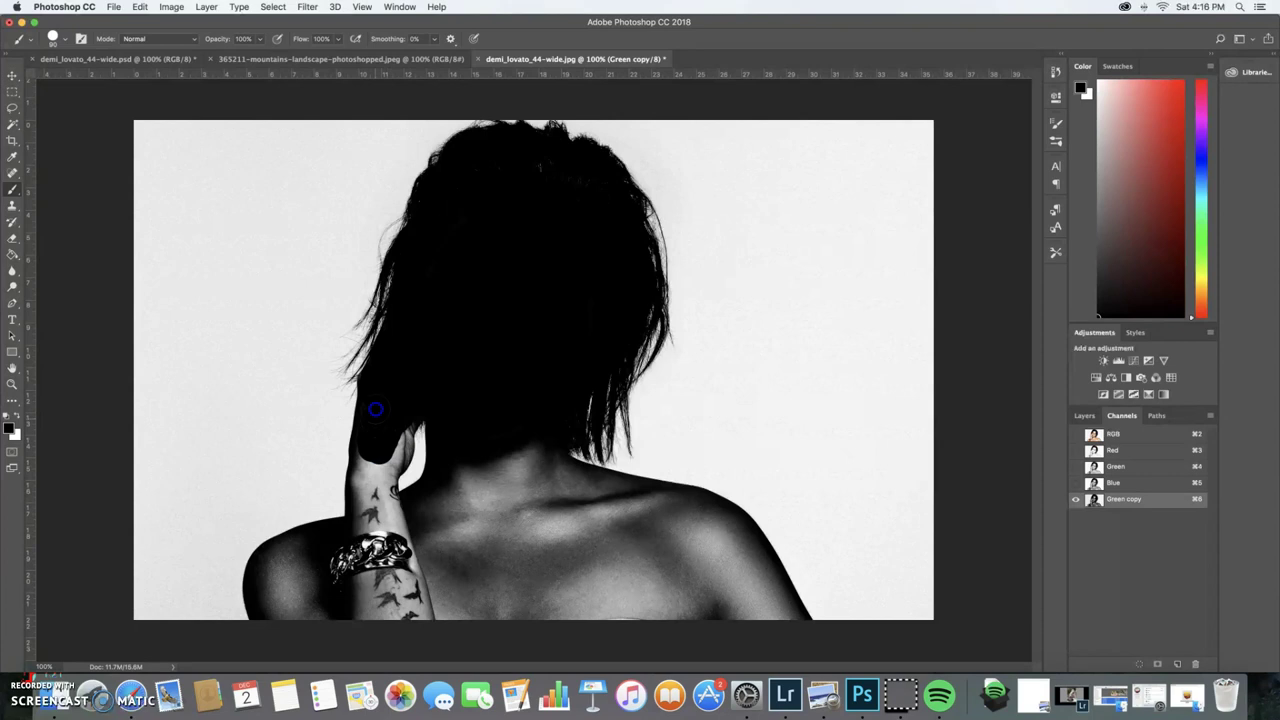
pyautogui.moveTo(375, 409)
pyautogui.mouseDown()
pyautogui.moveTo(362, 517)
pyautogui.moveTo(379, 607)
pyautogui.moveTo(406, 589)
pyautogui.moveTo(361, 579)
pyautogui.moveTo(408, 566)
pyautogui.moveTo(362, 545)
pyautogui.mouseUp()
pyautogui.moveTo(366, 591)
pyautogui.mouseDown()
pyautogui.moveTo(444, 622)
pyautogui.moveTo(497, 588)
pyautogui.moveTo(444, 577)
pyautogui.moveTo(445, 540)
pyautogui.moveTo(416, 542)
pyautogui.moveTo(298, 607)
pyautogui.mouseUp()
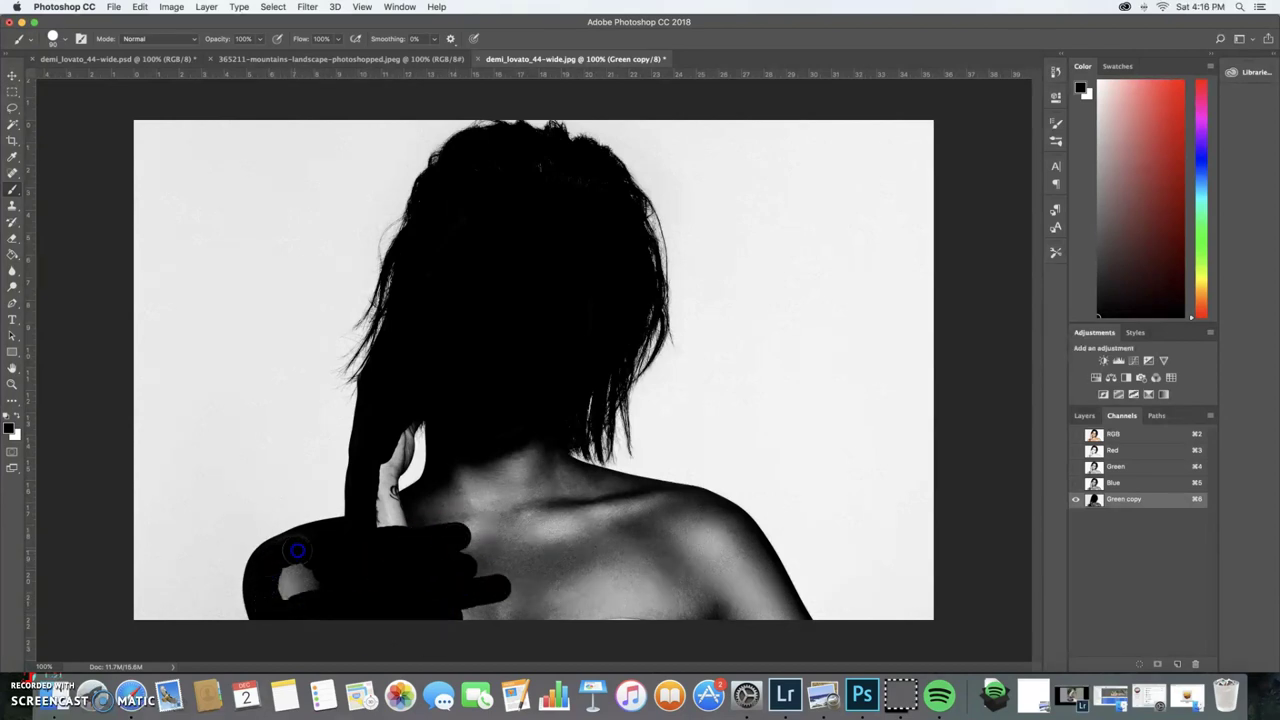
pyautogui.moveTo(289, 549)
pyautogui.mouseDown()
pyautogui.moveTo(319, 563)
pyautogui.moveTo(271, 597)
pyautogui.moveTo(322, 581)
pyautogui.moveTo(525, 569)
pyautogui.moveTo(508, 636)
pyautogui.moveTo(654, 608)
pyautogui.moveTo(593, 596)
pyautogui.moveTo(453, 617)
pyautogui.moveTo(485, 581)
pyautogui.mouseUp()
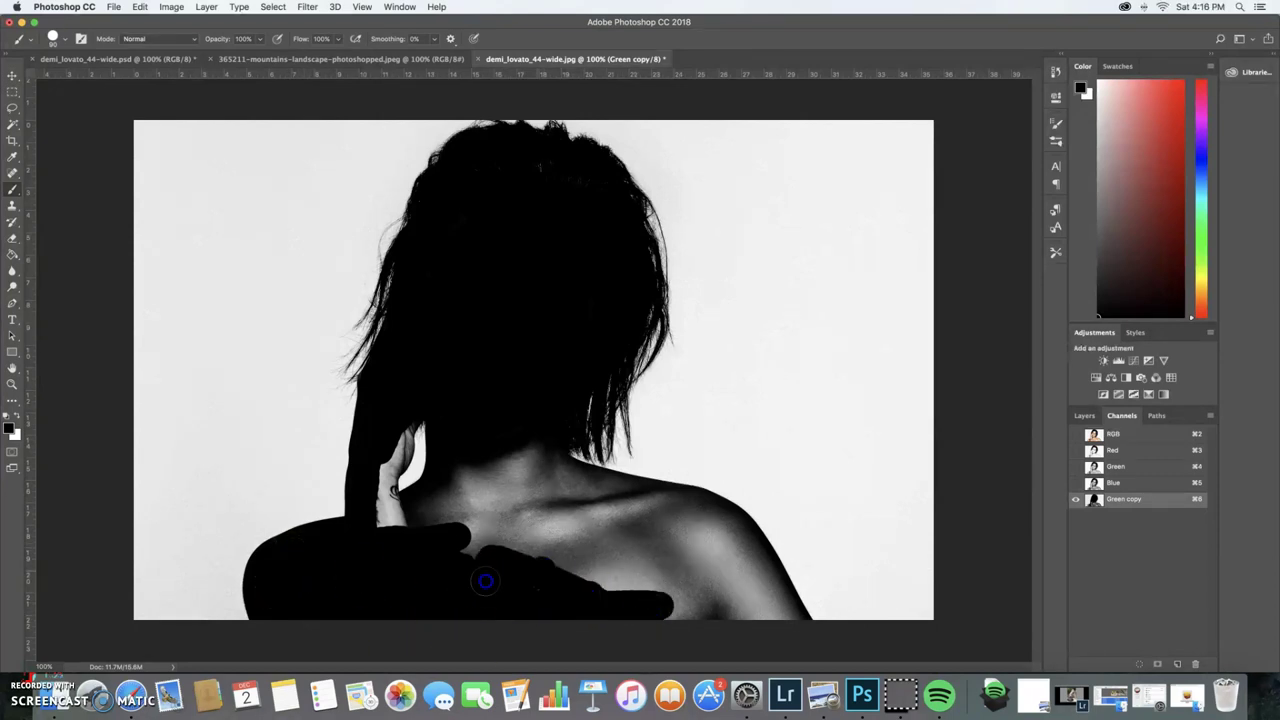
# Enlarge the brush to about 109 px and paint the neck and right shoulder black
pyautogui.click(55, 38)
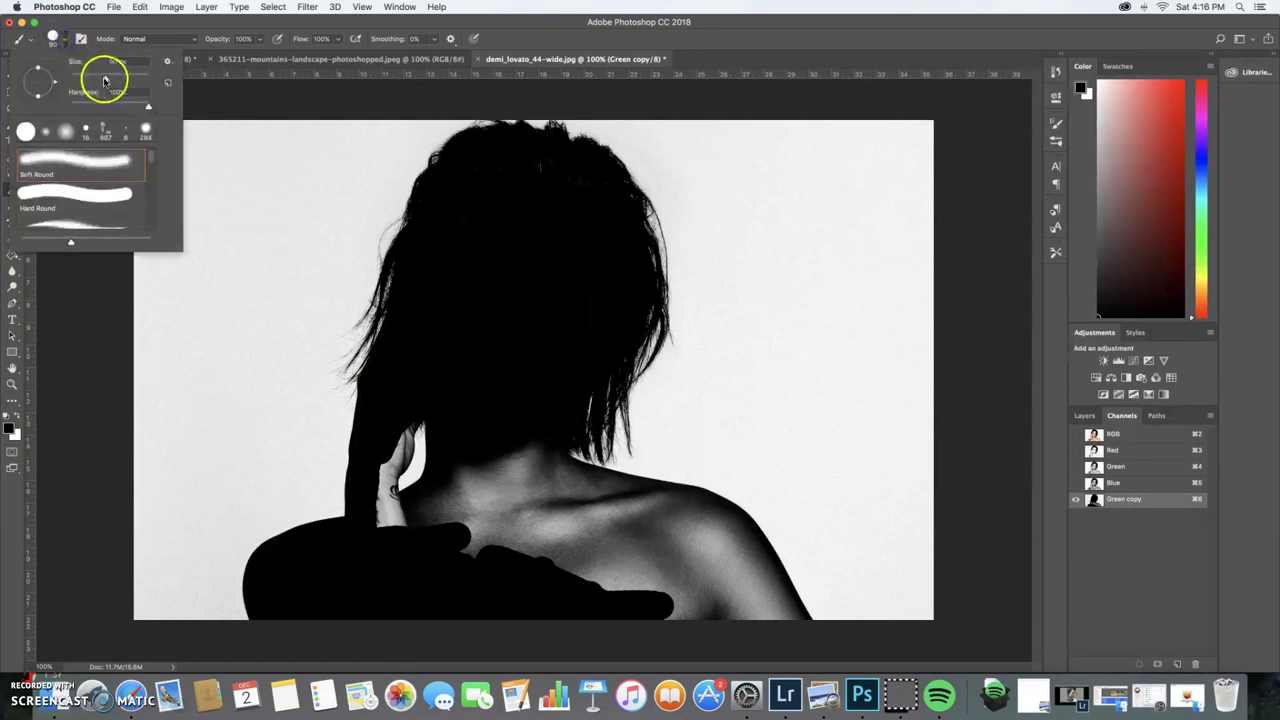
pyautogui.moveTo(100, 78); pyautogui.dragTo(125, 80)
pyautogui.click(477, 549)
pyautogui.moveTo(471, 523)
pyautogui.mouseDown()
pyautogui.moveTo(479, 492)
pyautogui.moveTo(459, 513)
pyautogui.moveTo(443, 503)
pyautogui.moveTo(429, 537)
pyautogui.mouseUp()
pyautogui.moveTo(508, 517)
pyautogui.mouseDown()
pyautogui.moveTo(587, 610)
pyautogui.moveTo(538, 543)
pyautogui.moveTo(513, 446)
pyautogui.moveTo(578, 549)
pyautogui.moveTo(703, 626)
pyautogui.moveTo(575, 576)
pyautogui.moveTo(657, 615)
pyautogui.moveTo(756, 621)
pyautogui.moveTo(555, 498)
pyautogui.mouseUp()
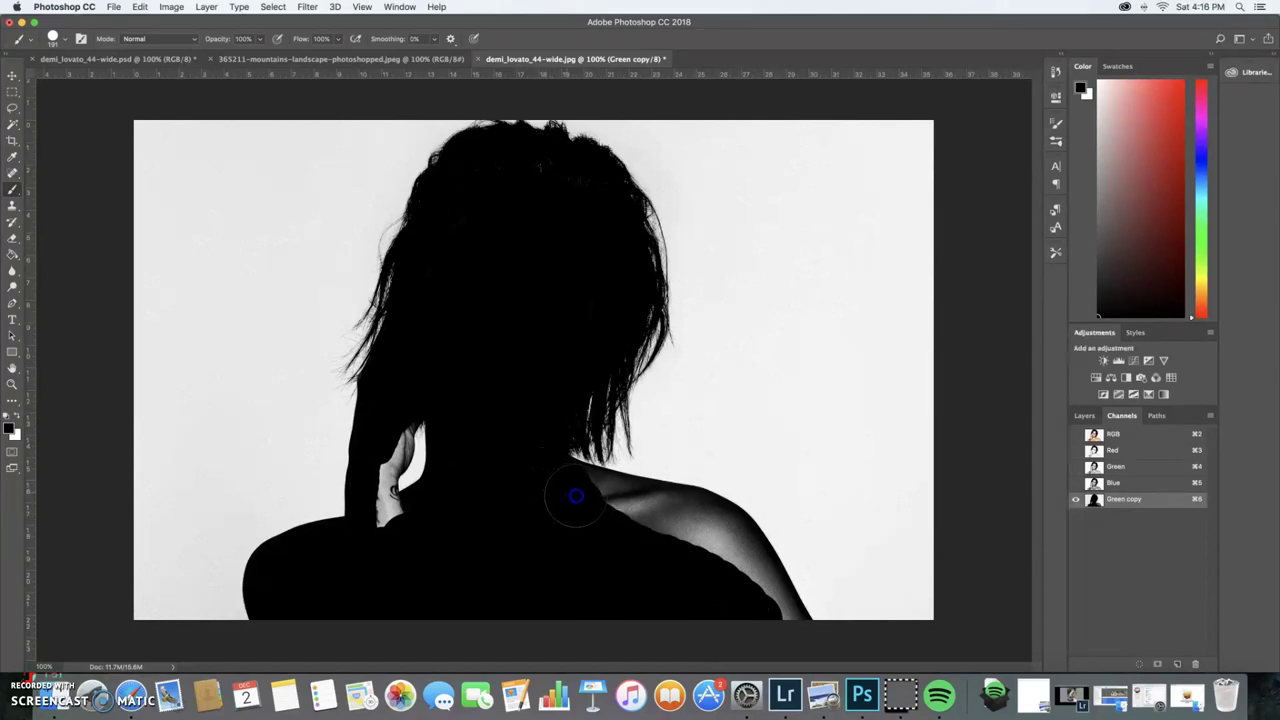
pyautogui.moveTo(576, 496)
pyautogui.mouseDown()
pyautogui.moveTo(700, 523)
pyautogui.moveTo(731, 552)
pyautogui.moveTo(716, 530)
pyautogui.moveTo(763, 596)
pyautogui.mouseUp()
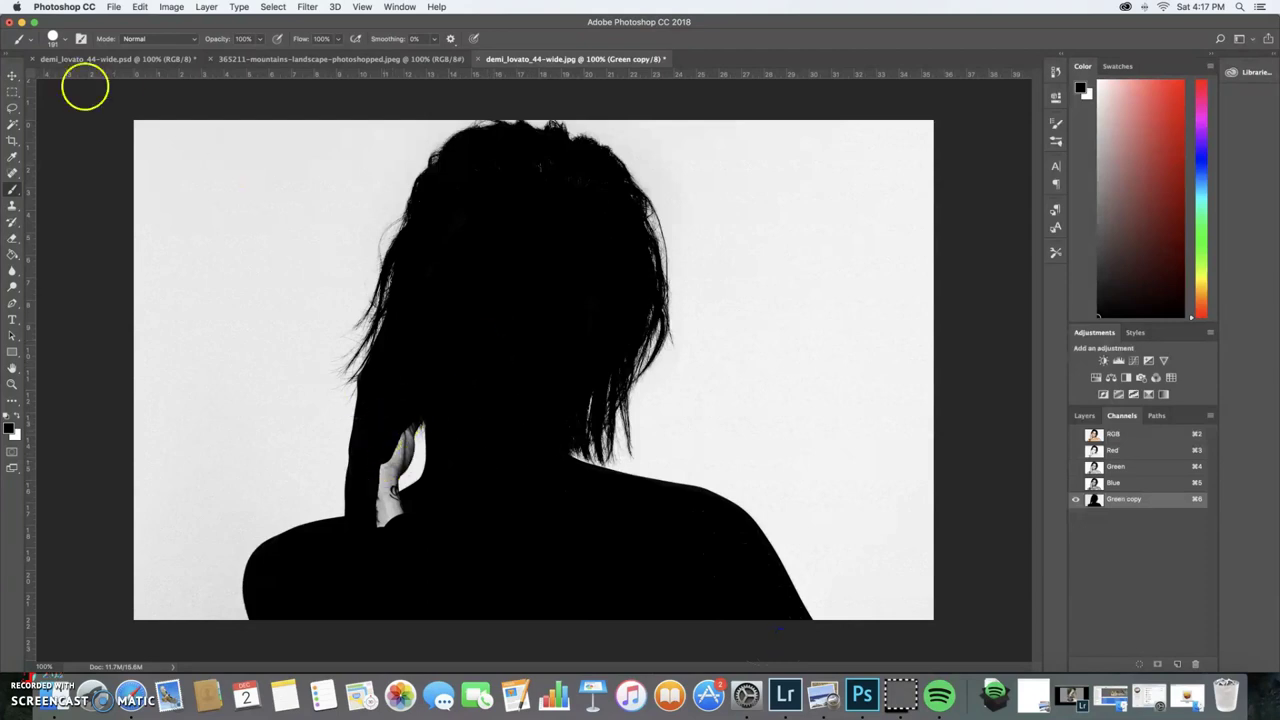
# Shrink the brush and paint the remaining white hand area black
pyautogui.click(55, 38)
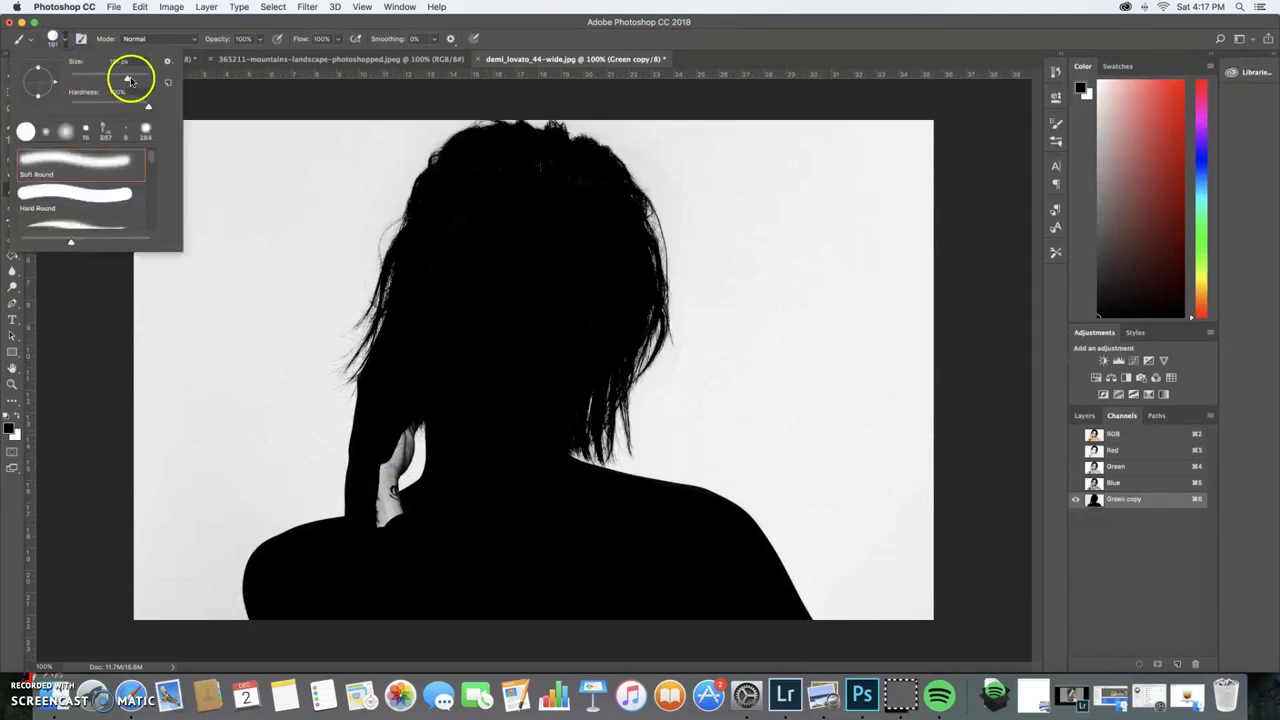
pyautogui.moveTo(129, 77); pyautogui.dragTo(108, 79)
pyautogui.click(380, 494)
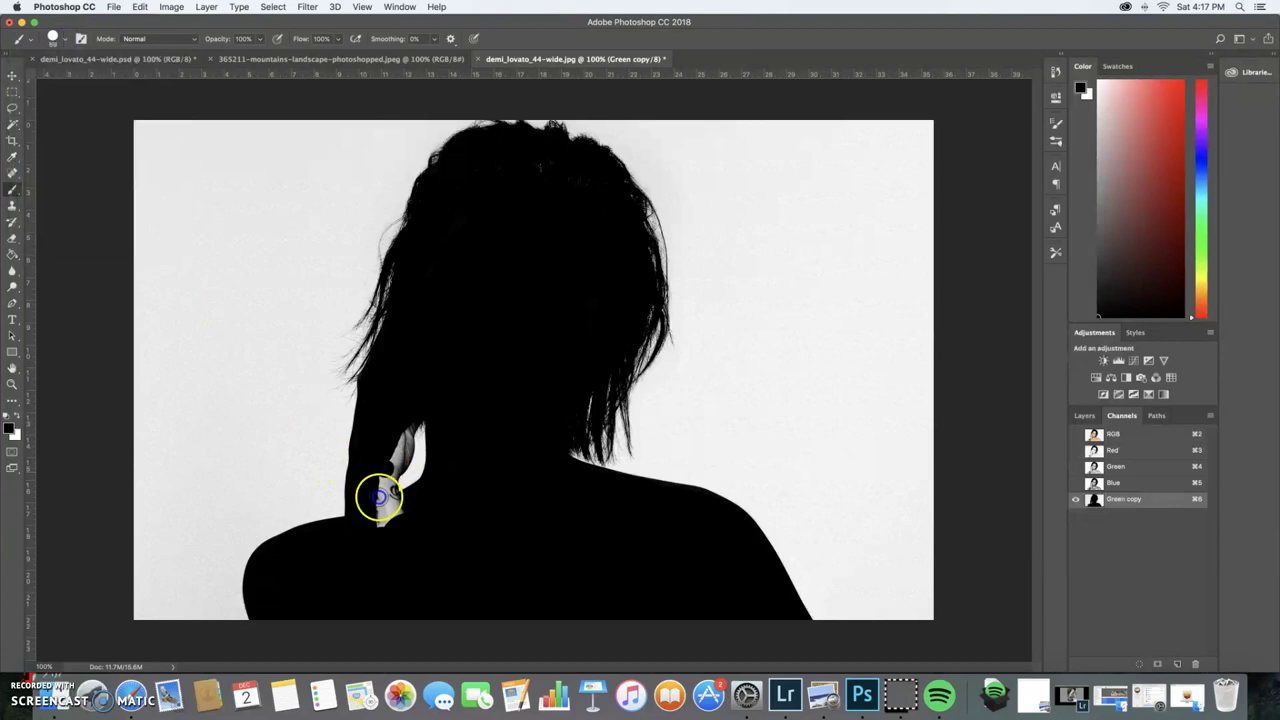
pyautogui.moveTo(380, 494)
pyautogui.mouseDown()
pyautogui.moveTo(385, 521)
pyautogui.moveTo(395, 450)
pyautogui.mouseUp()
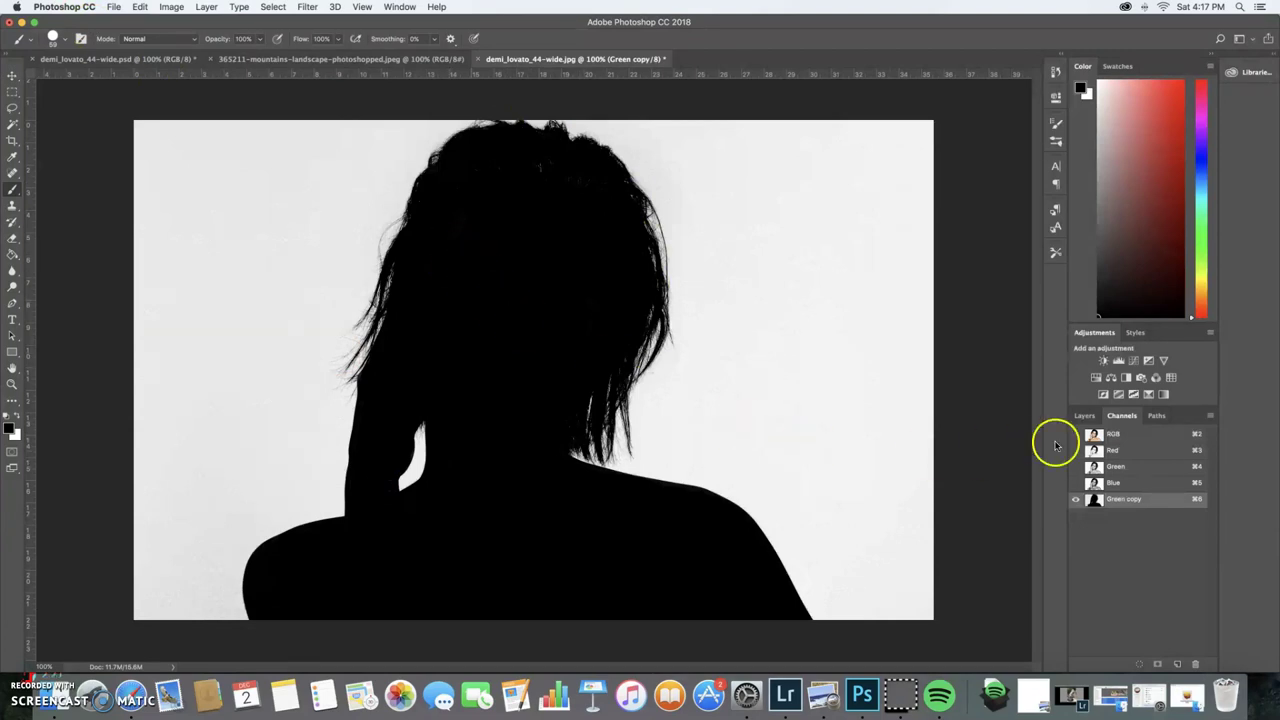
# Load the Green copy silhouette as a selection on the full-colour composite
pyautogui.click(1110, 435)
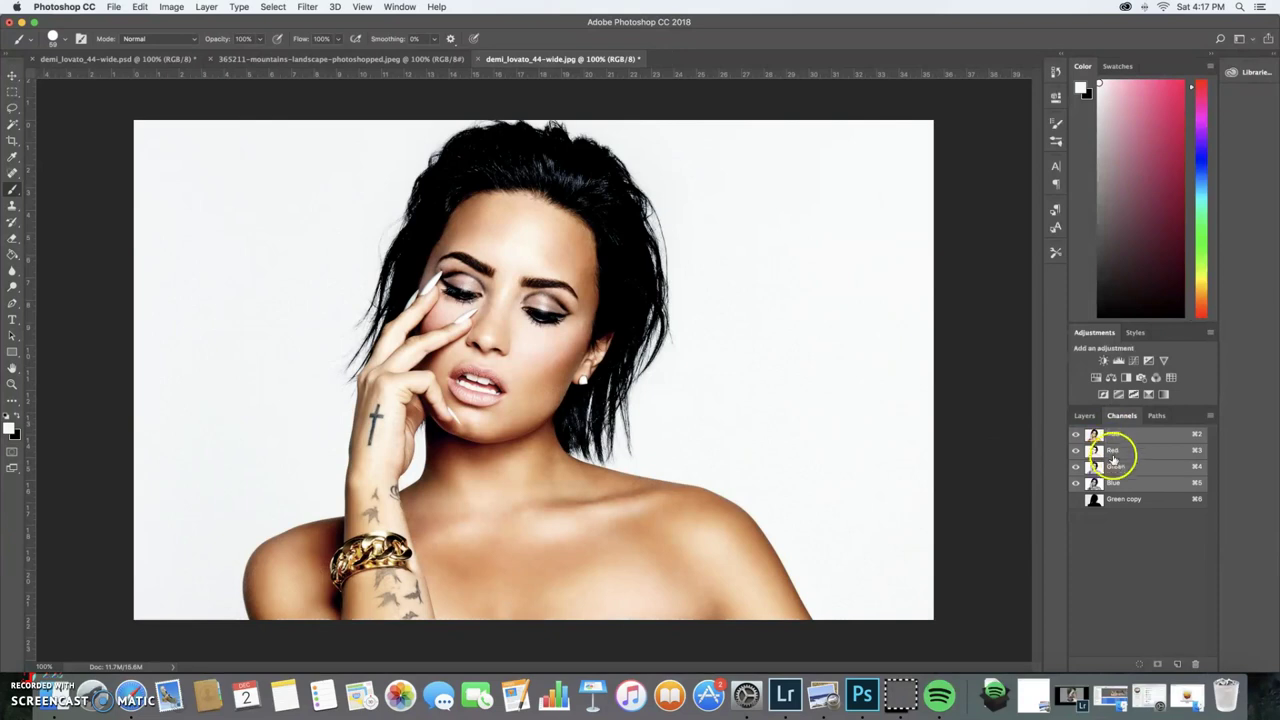
pyautogui.keyDown('super'); pyautogui.click(1095, 500); pyautogui.keyUp('super')
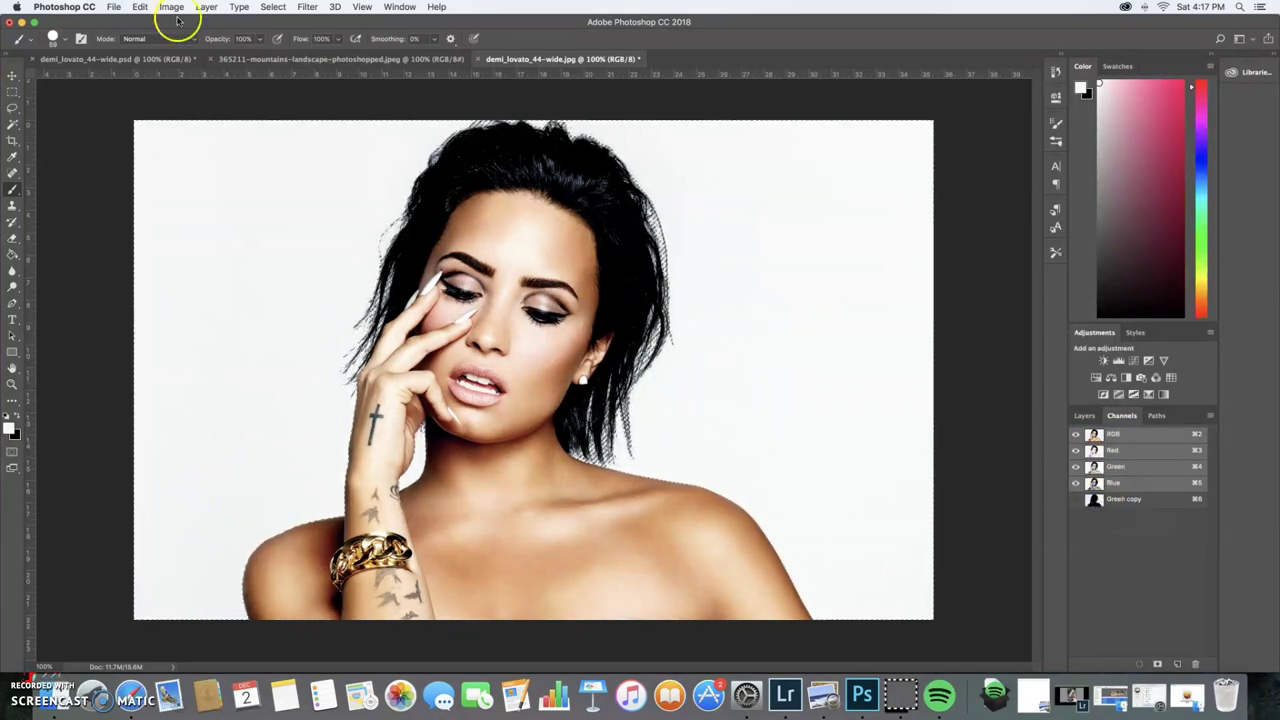
pyautogui.click(272, 7)
pyautogui.click(285, 44)
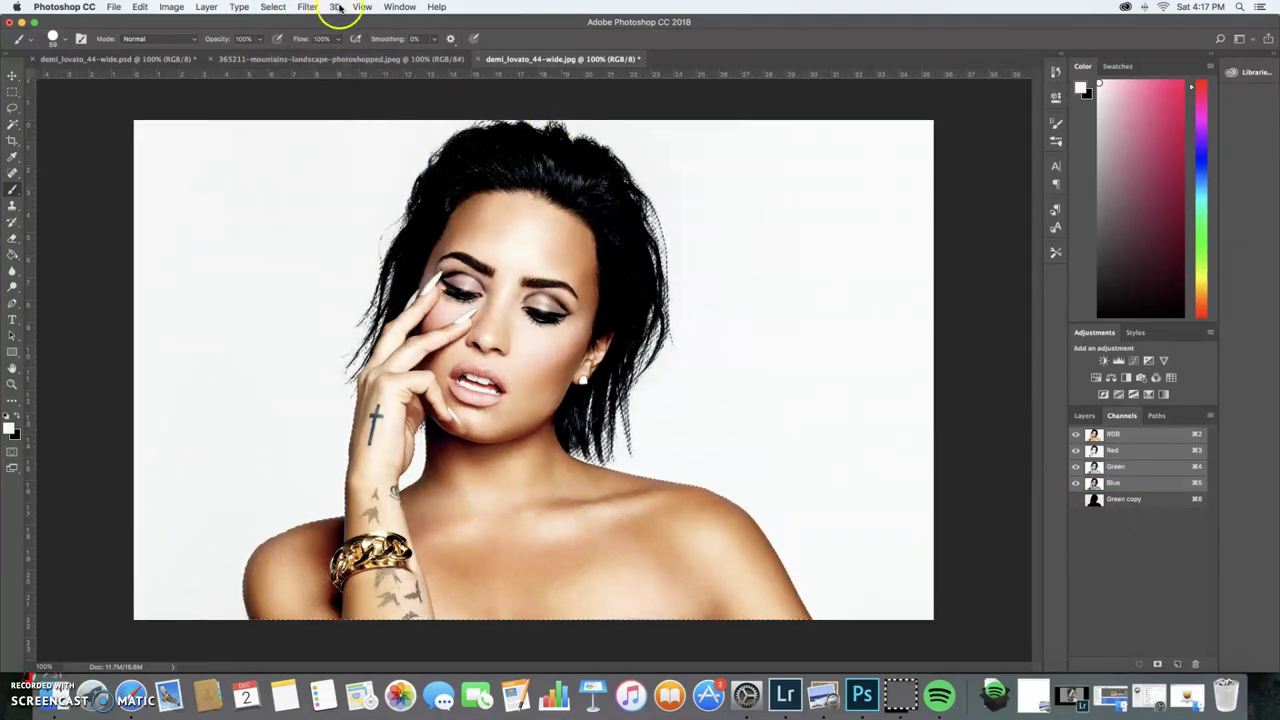
# Copy the selected woman and paste her as Layer 1
pyautogui.click(1084, 415)
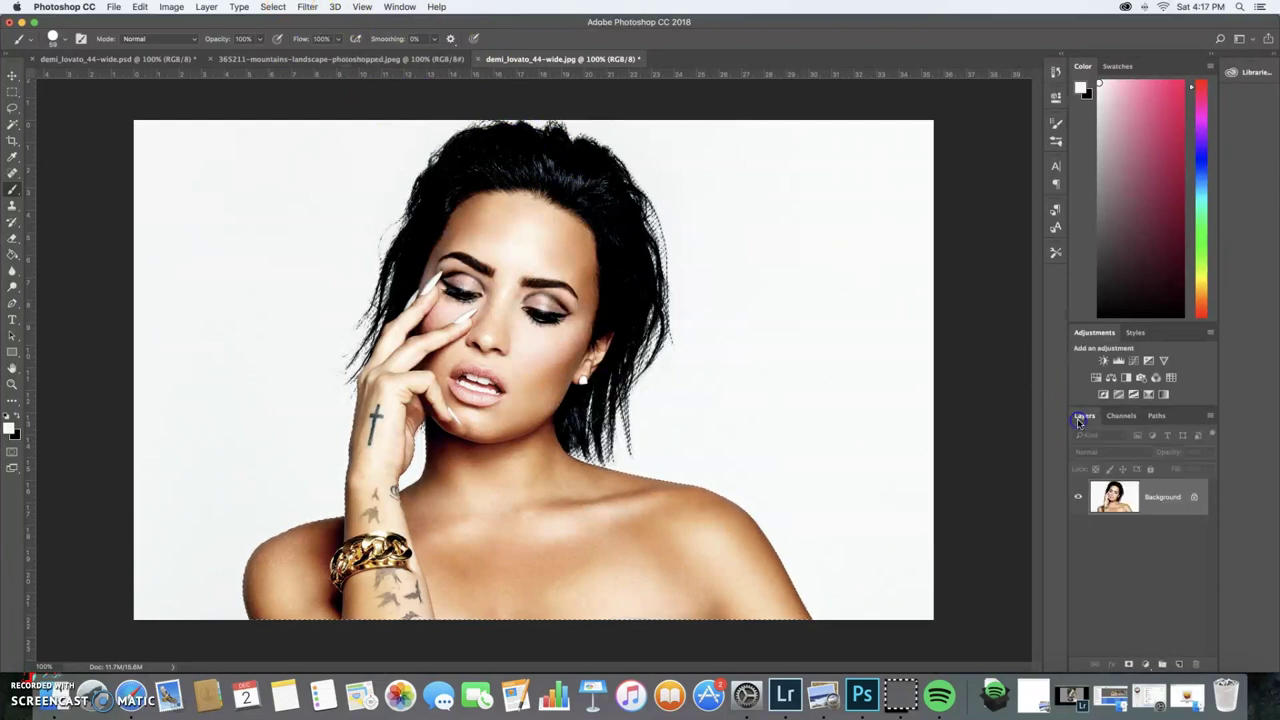
pyautogui.click(140, 7)
pyautogui.click(150, 92)
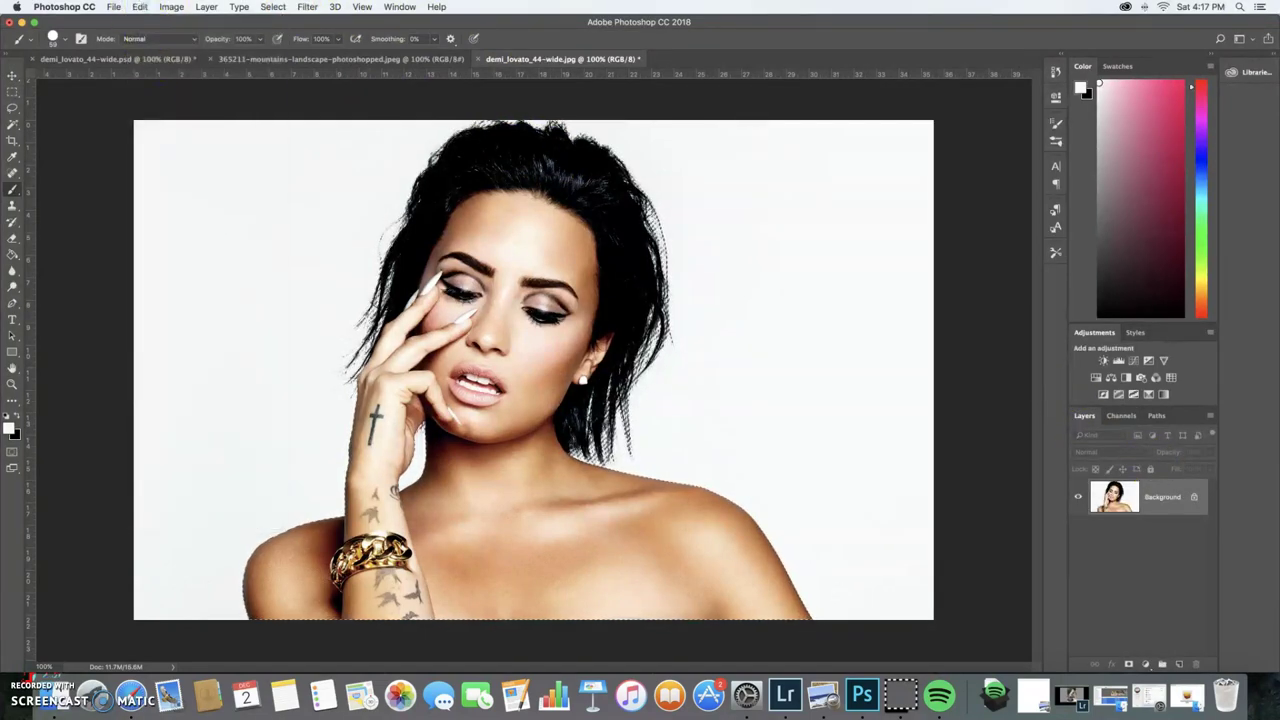
pyautogui.click(140, 7)
pyautogui.click(152, 119)
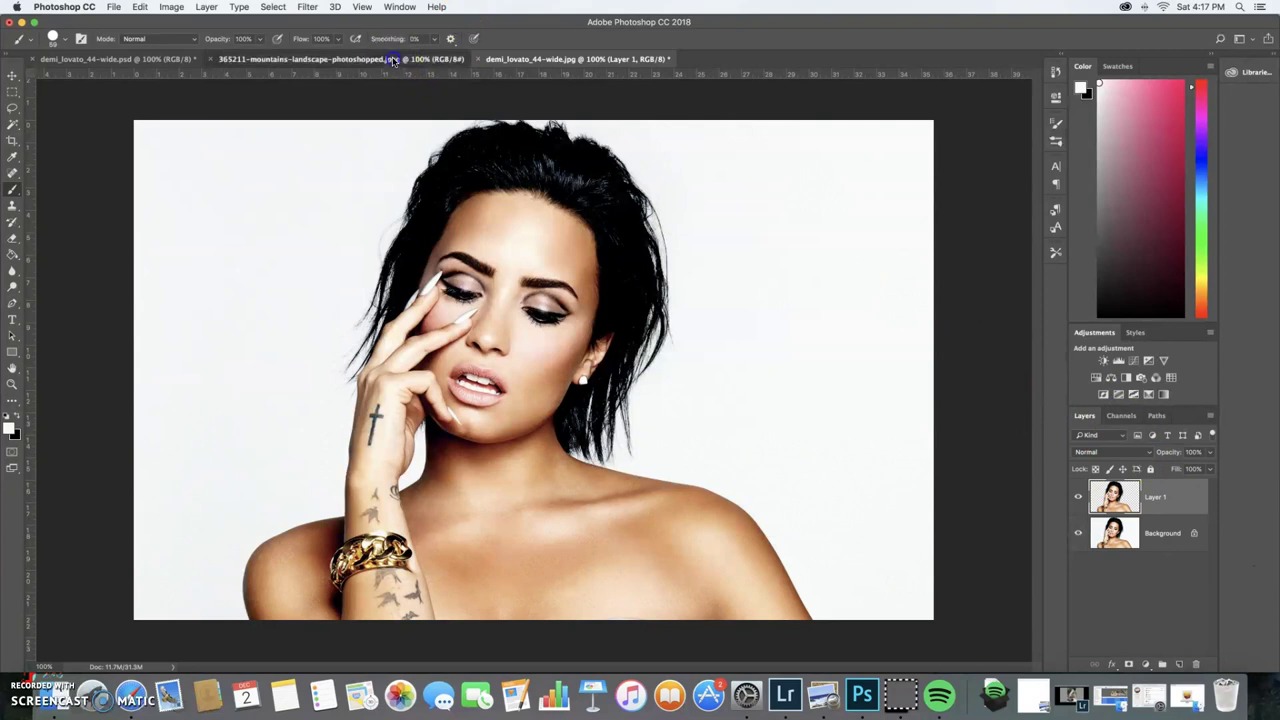
# Move the mountains image into the portrait document as Layer 2, covering the whole canvas
pyautogui.click(455, 59)
pyautogui.click(12, 75)
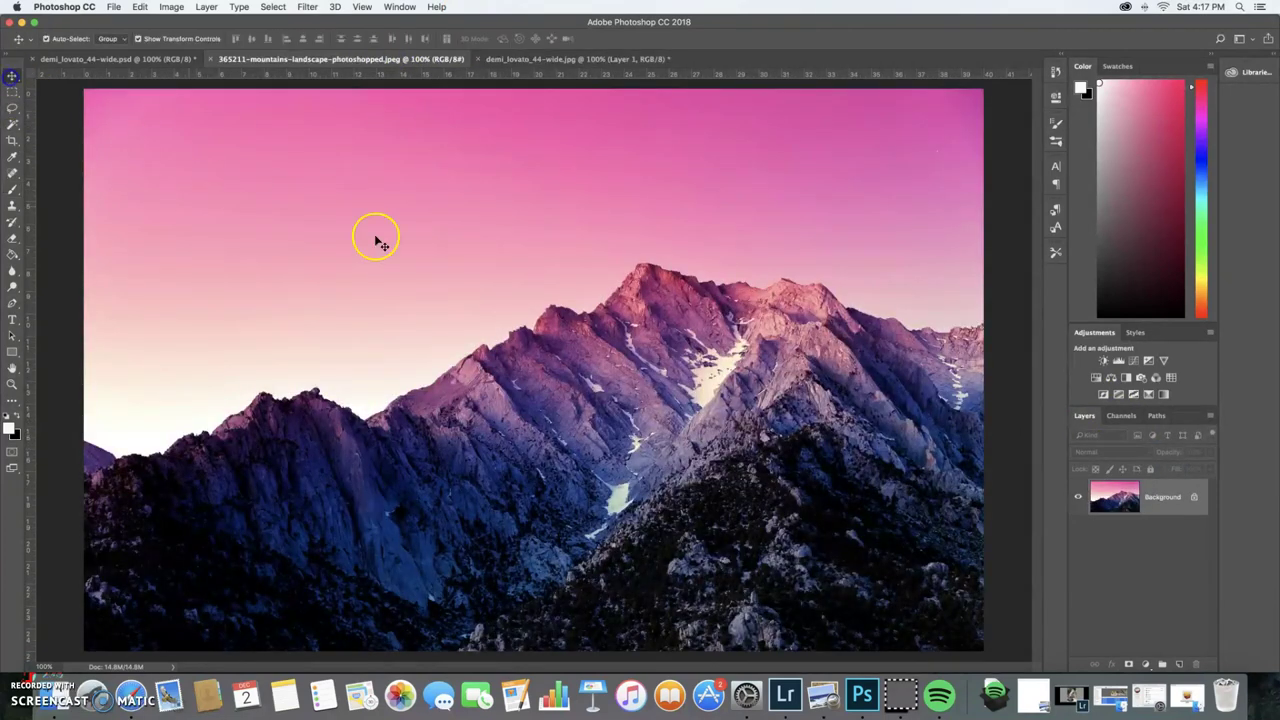
pyautogui.moveTo(371, 243); pyautogui.dragTo(508, 180)
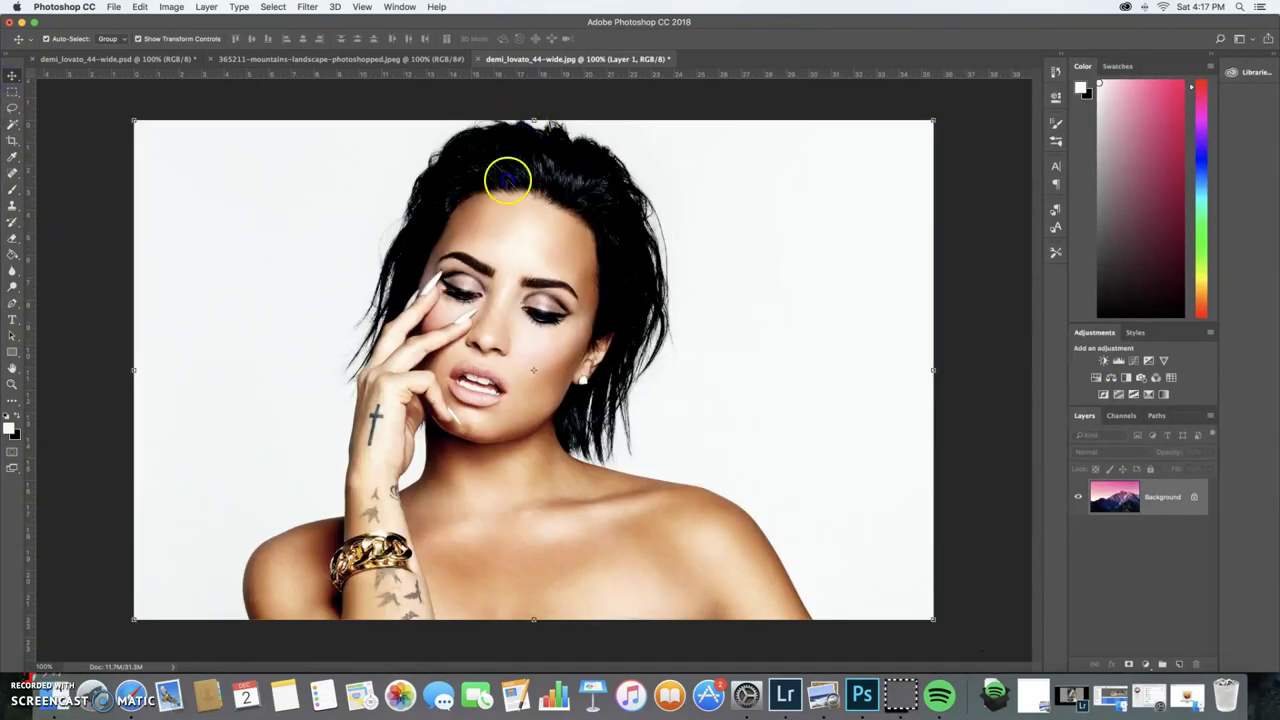
pyautogui.moveTo(412, 192); pyautogui.dragTo(617, 410)
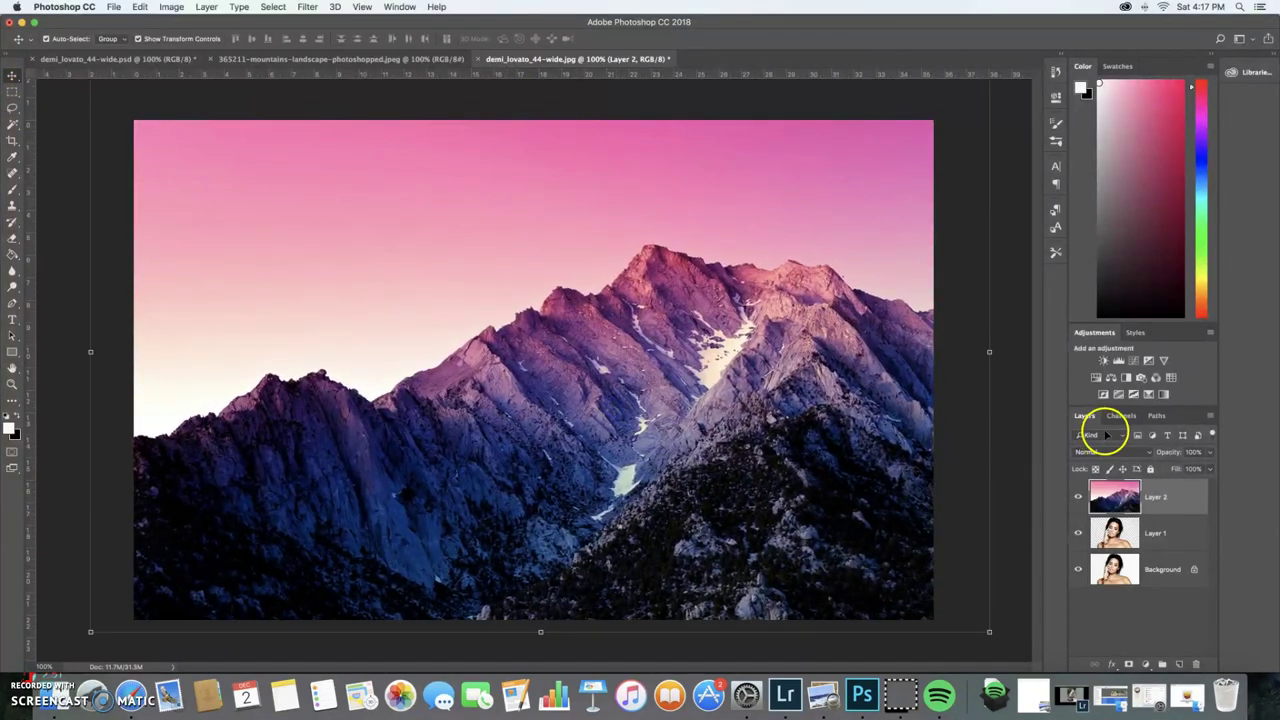
pyautogui.click(1010, 322)
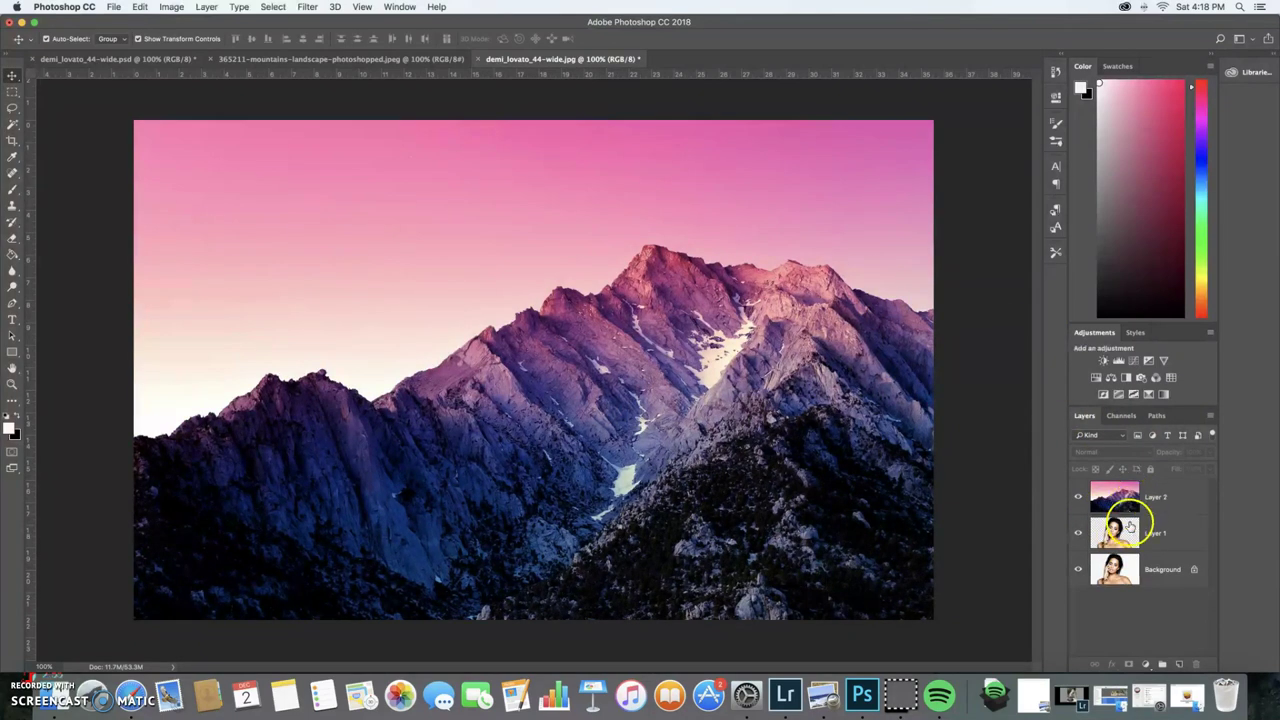
pyautogui.click(1153, 534)
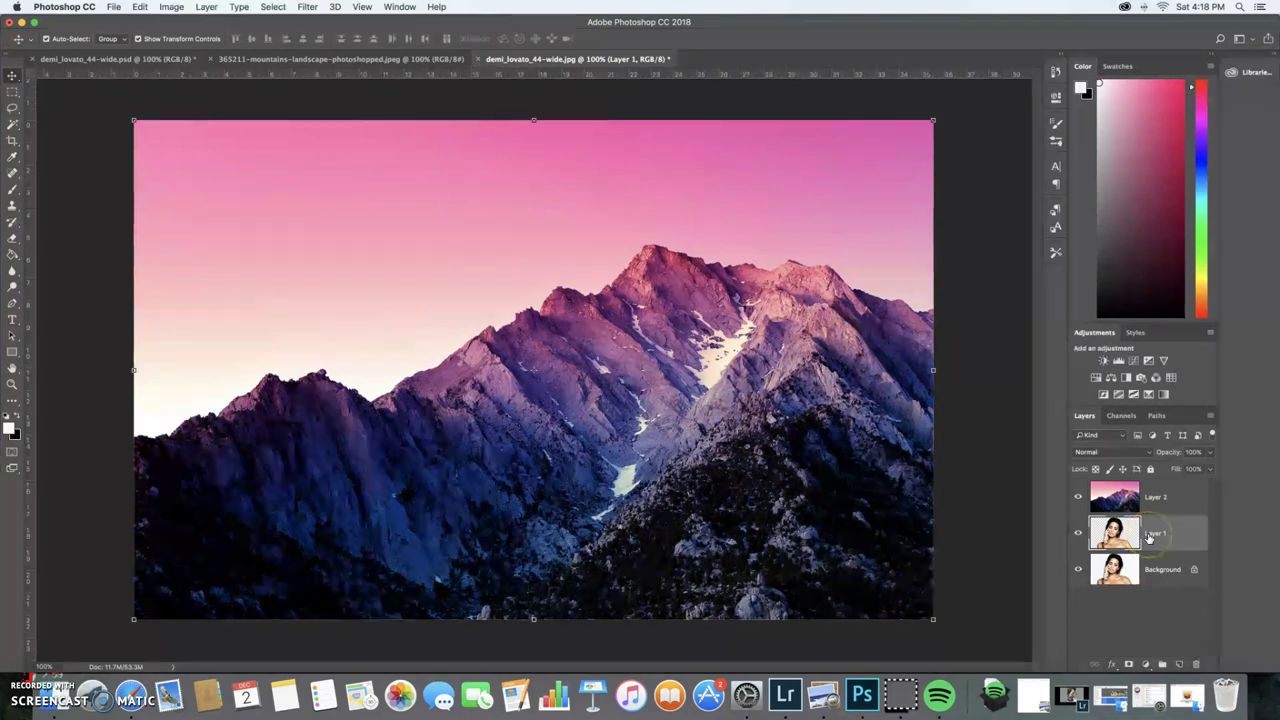
# Mask Layer 2 with the woman's silhouette from Layer 1 and unlink the mask
pyautogui.keyDown('super'); pyautogui.click(1128, 537); pyautogui.keyUp('super')
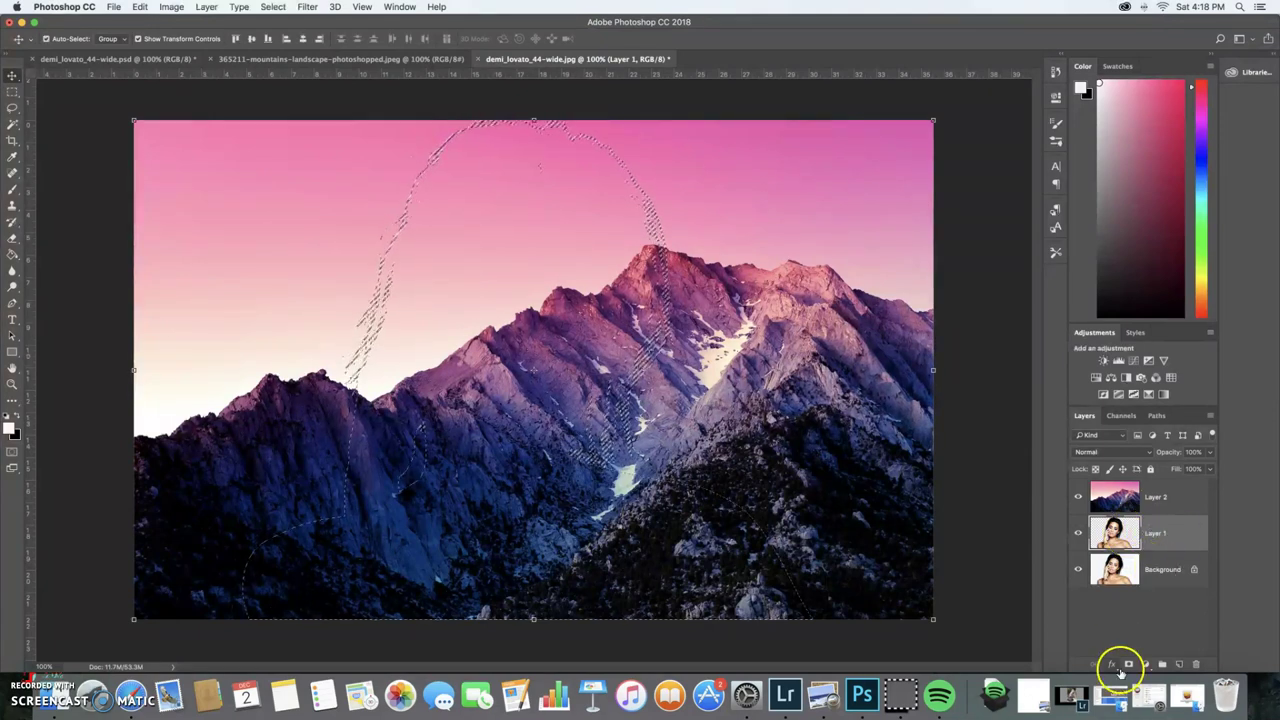
pyautogui.hotkey('alt', ']')
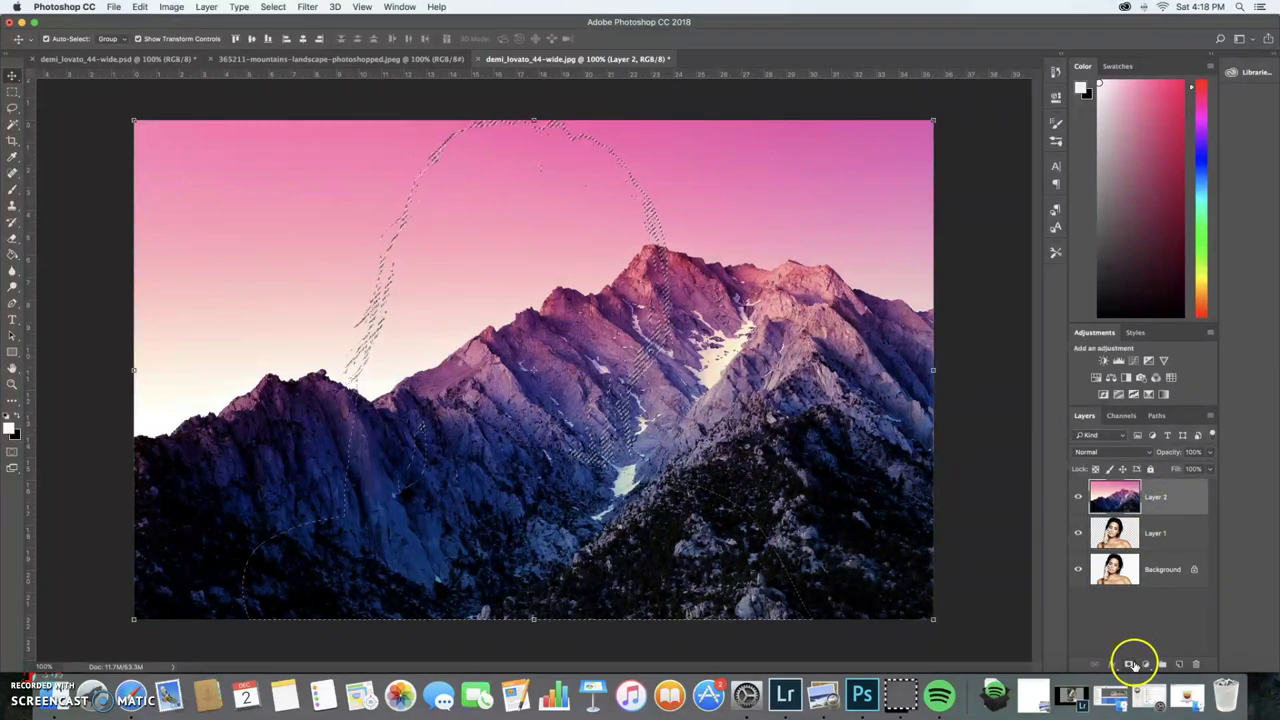
pyautogui.click(1129, 664)
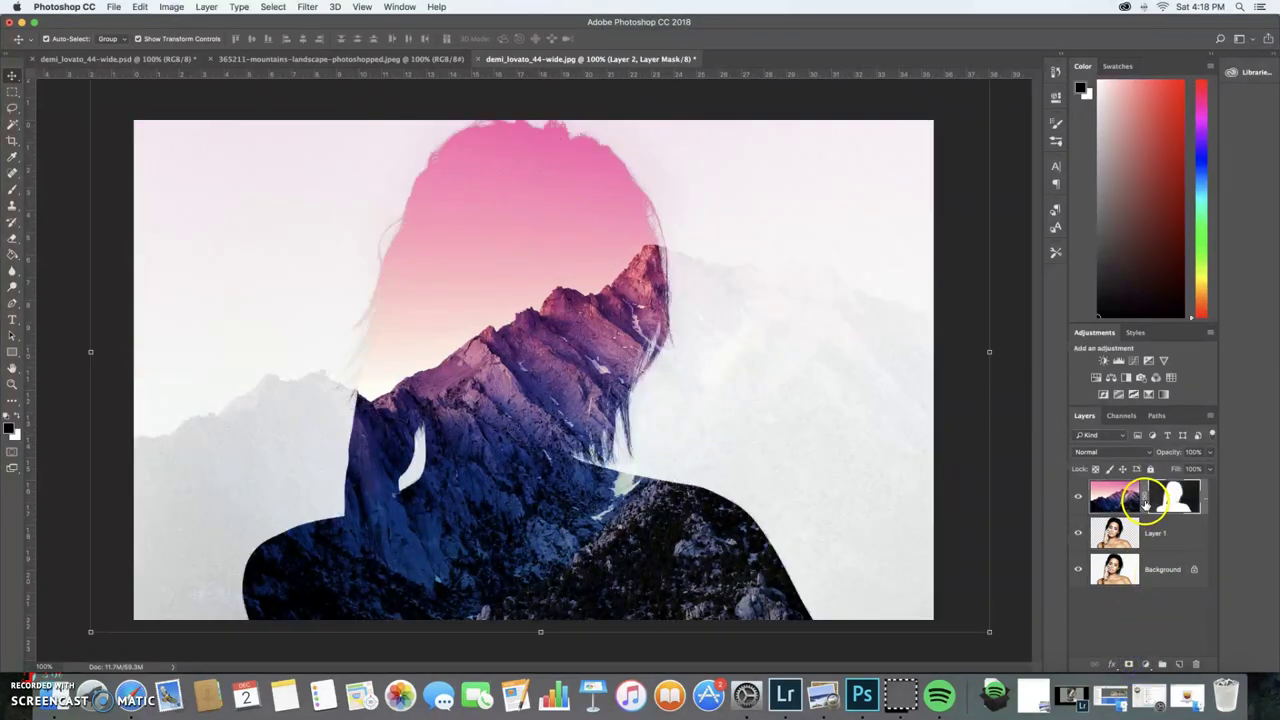
pyautogui.click(1144, 498)
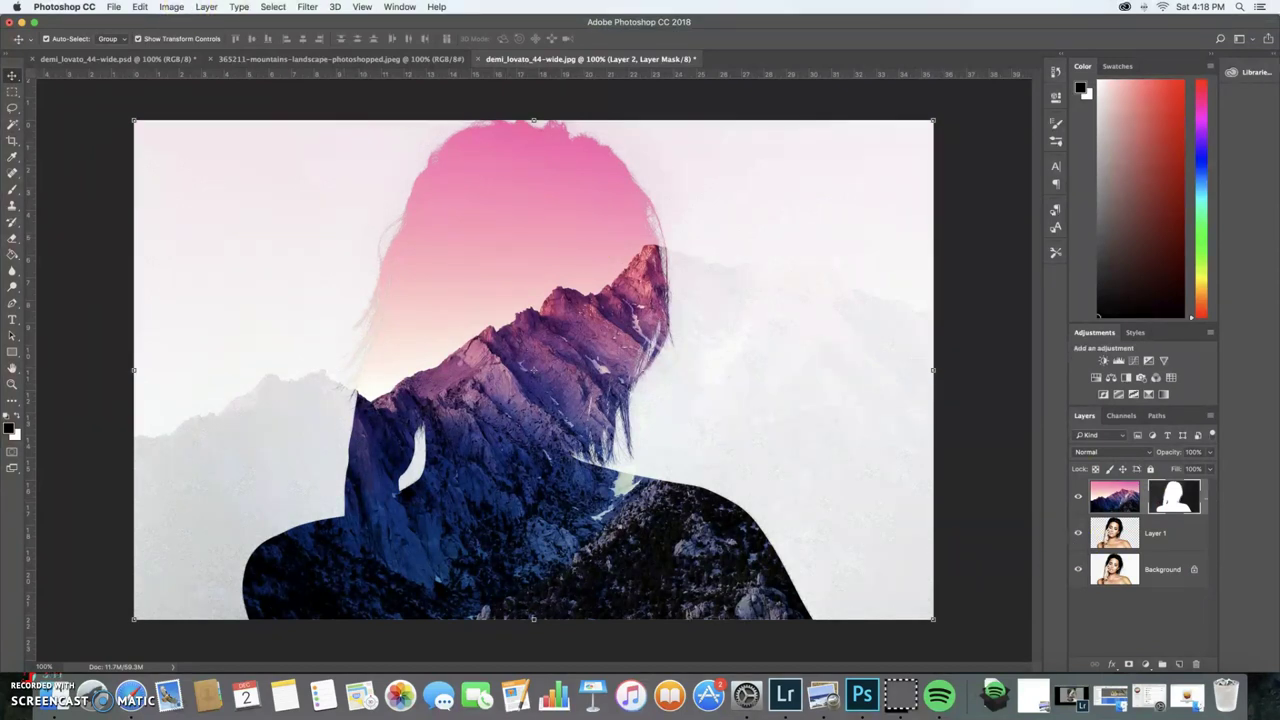
pyautogui.click(141, 7)
# Try a Scale transform on Layer 2, then target its mountain image thumbnail instead of the mask
pyautogui.moveTo(222, 285)
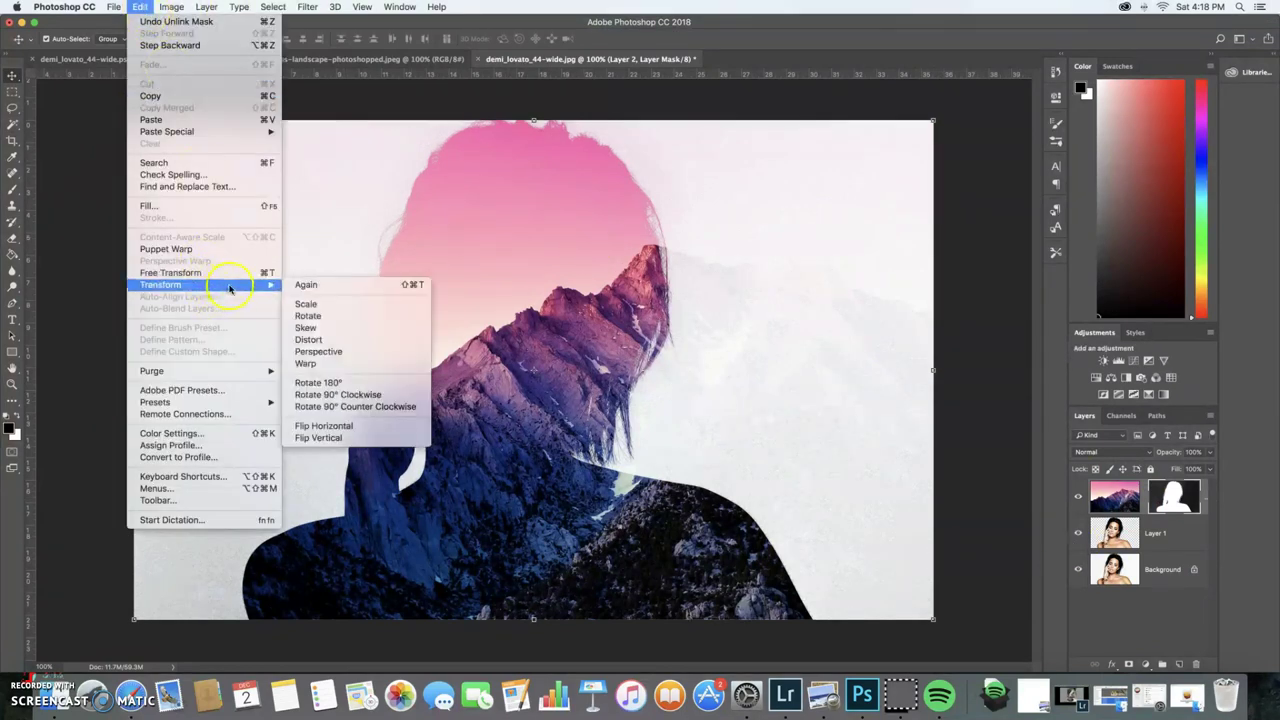
pyautogui.click(322, 304)
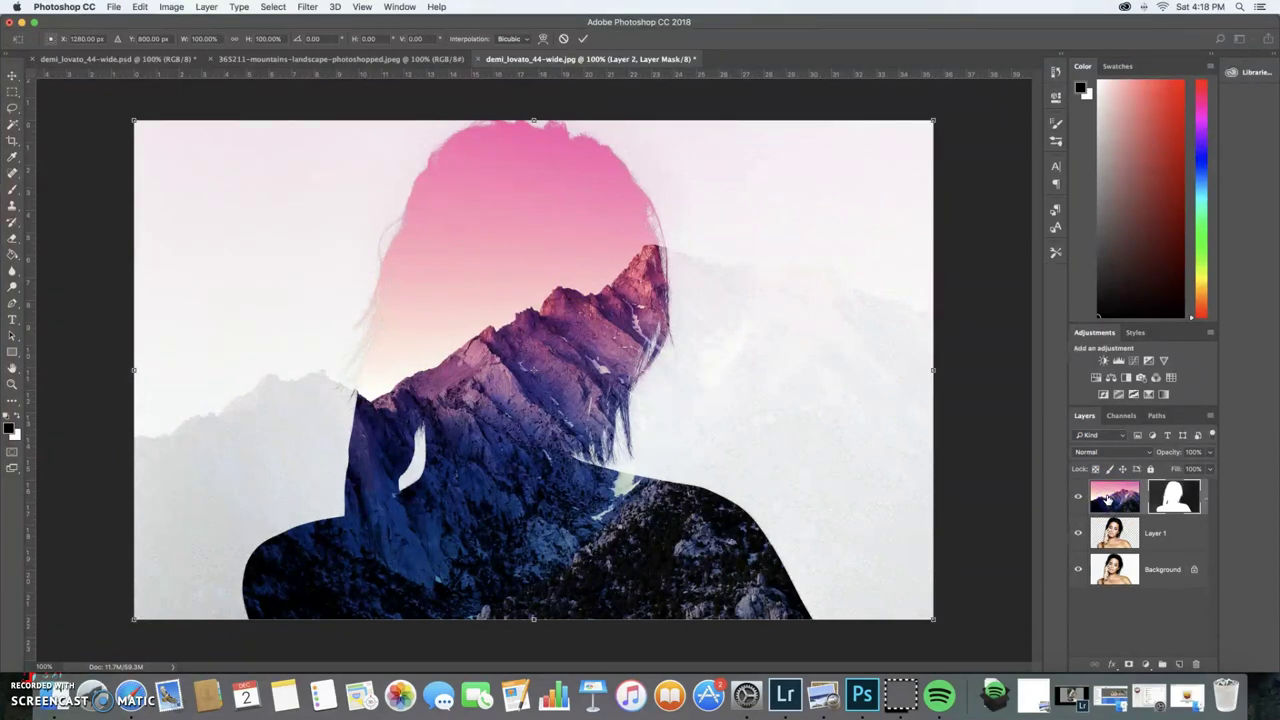
pyautogui.click(583, 38)
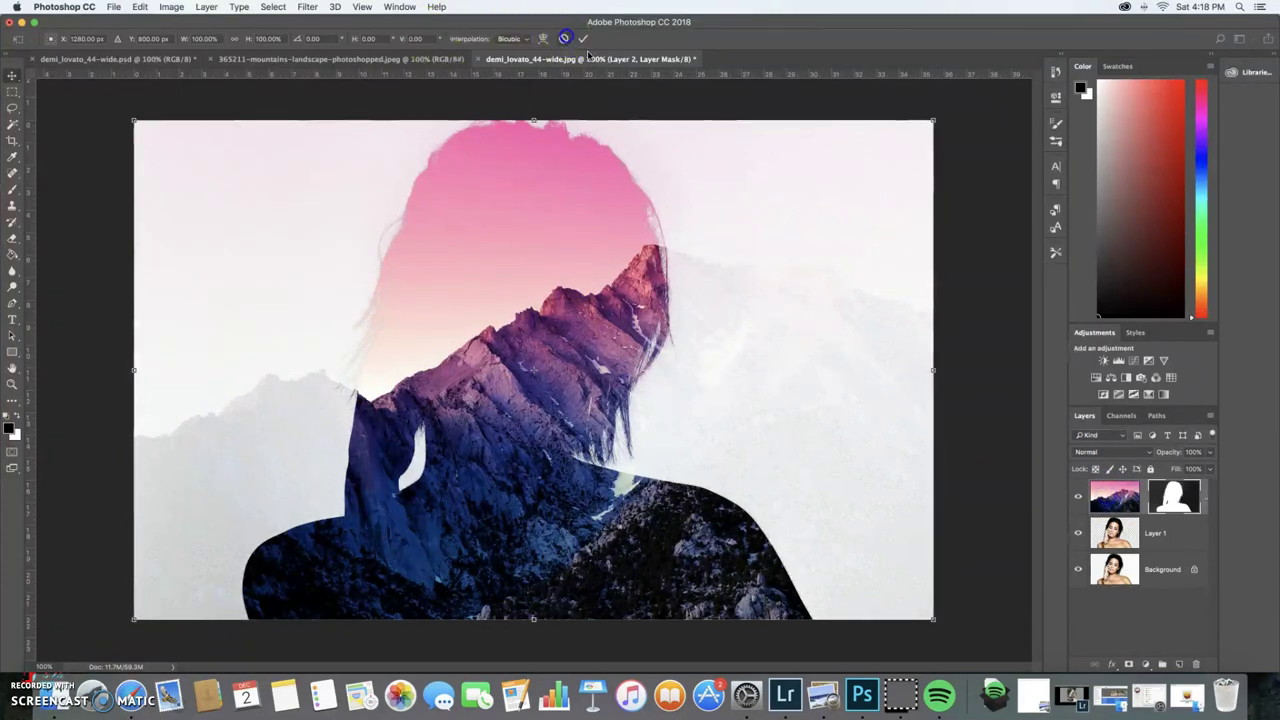
pyautogui.click(1118, 503)
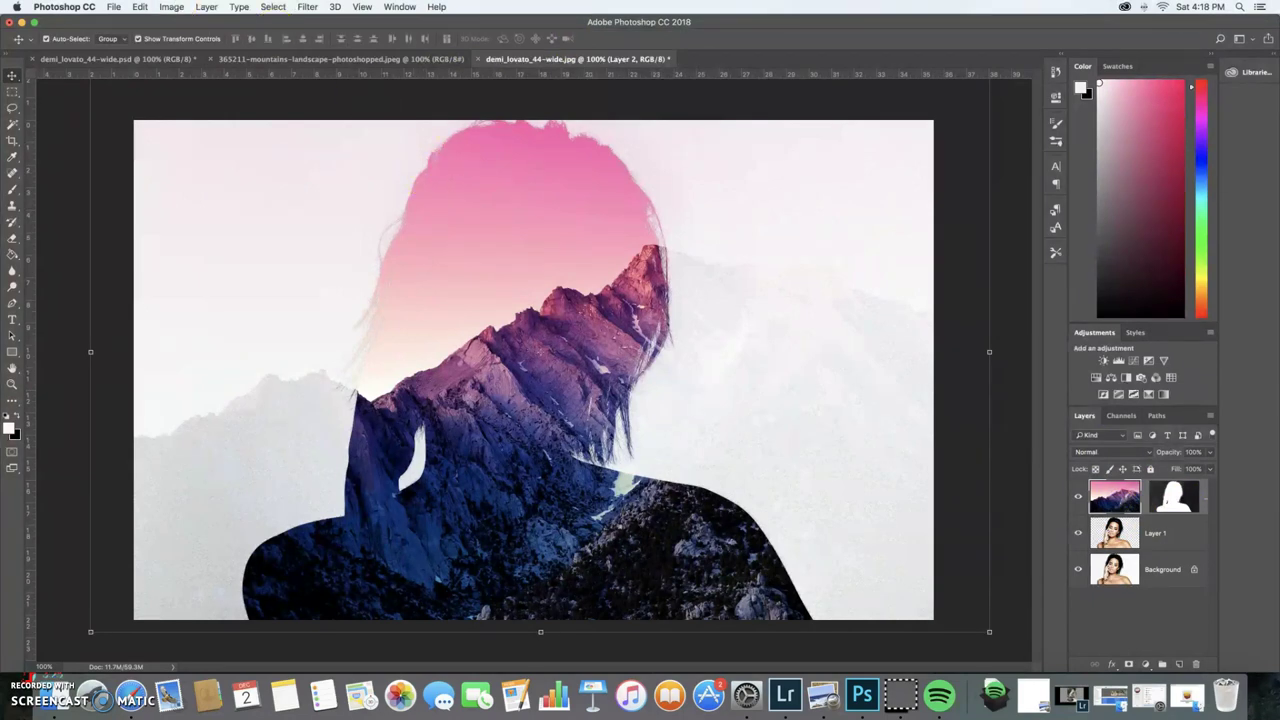
pyautogui.click(140, 7)
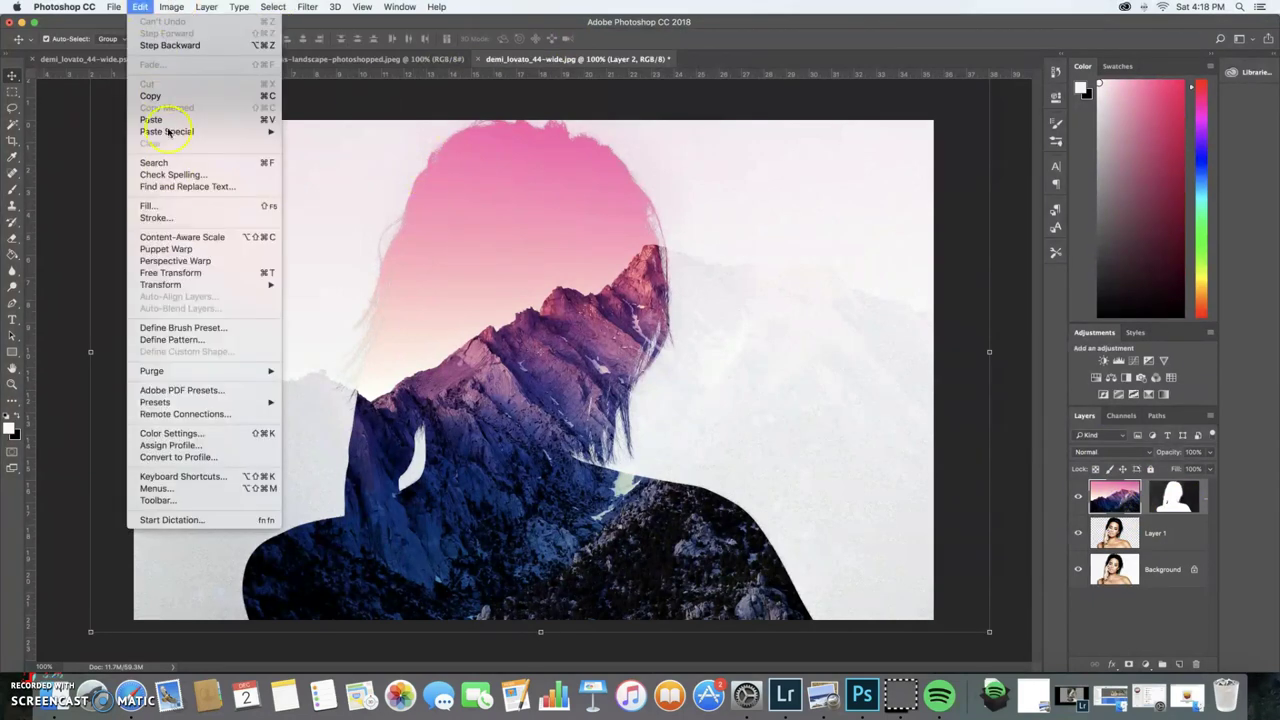
pyautogui.click(55, 237)
pyautogui.moveTo(100, 186)
pyautogui.mouseDown()
pyautogui.moveTo(85, 186)
pyautogui.moveTo(110, 205)
pyautogui.mouseUp()
# Free-transform the mountain image lower and to the right inside the silhouette
pyautogui.click(140, 7)
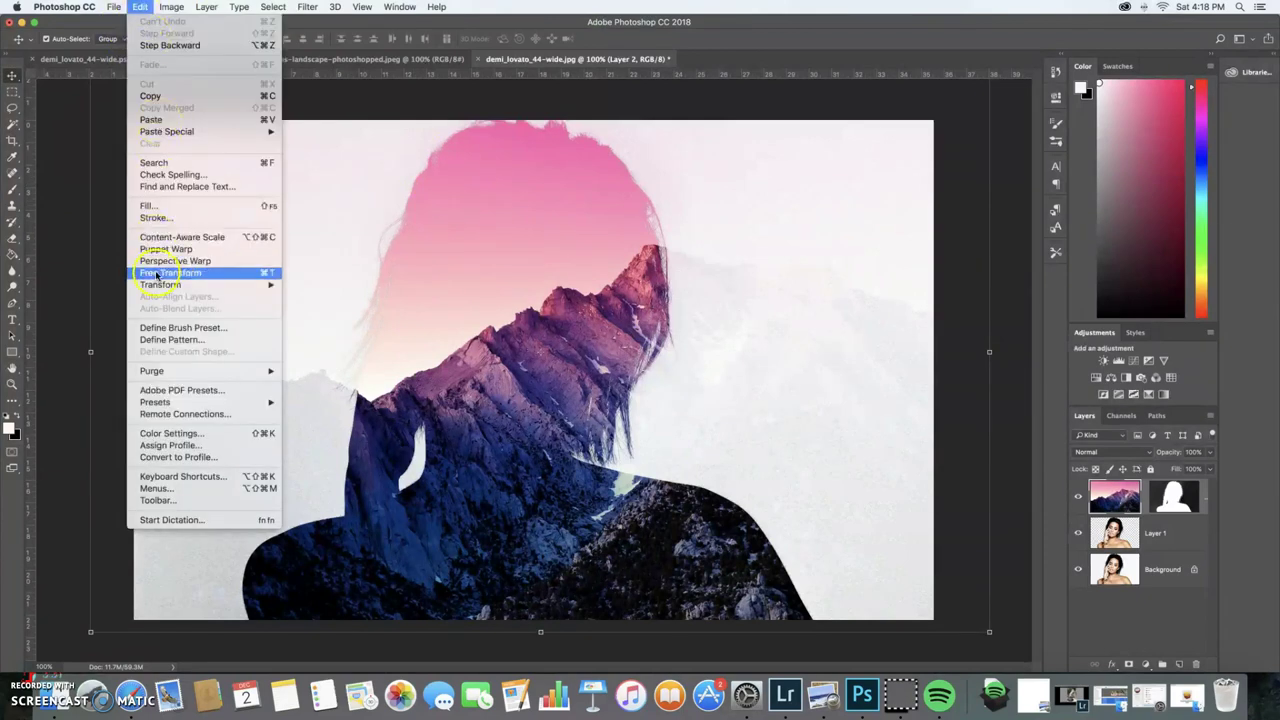
pyautogui.moveTo(250, 285)
pyautogui.click(314, 305)
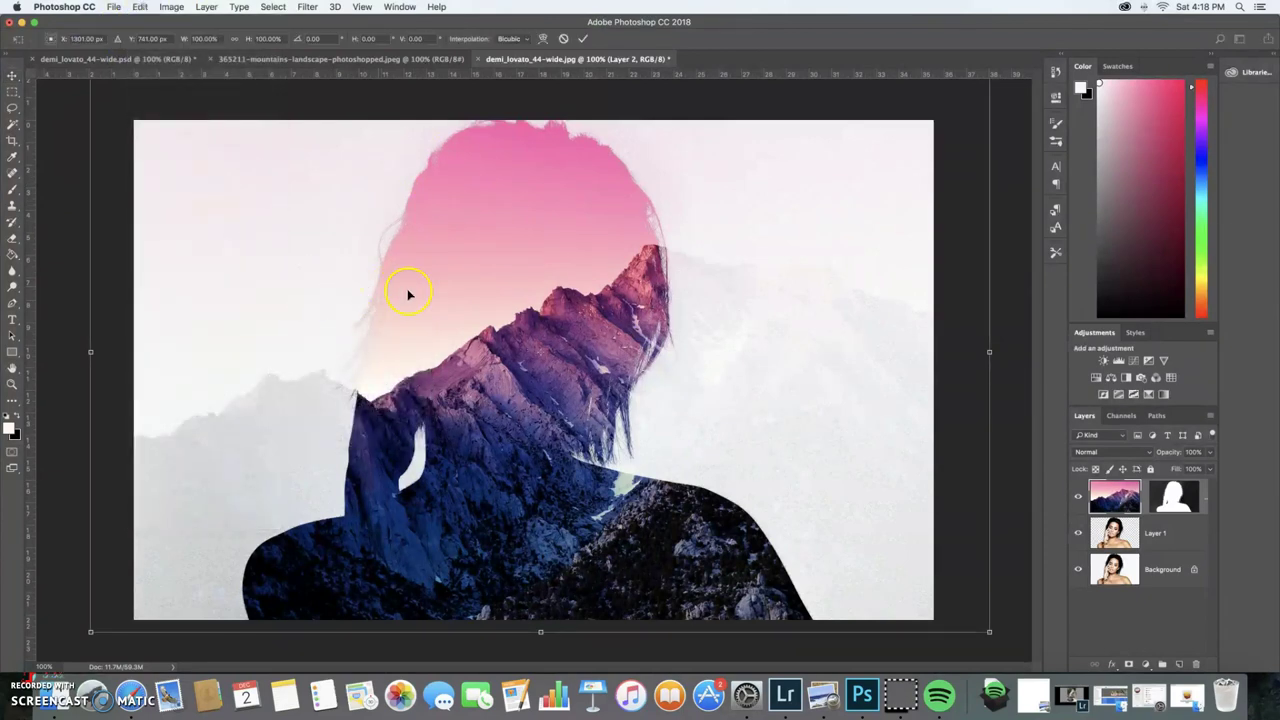
pyautogui.moveTo(418, 294); pyautogui.dragTo(439, 342)
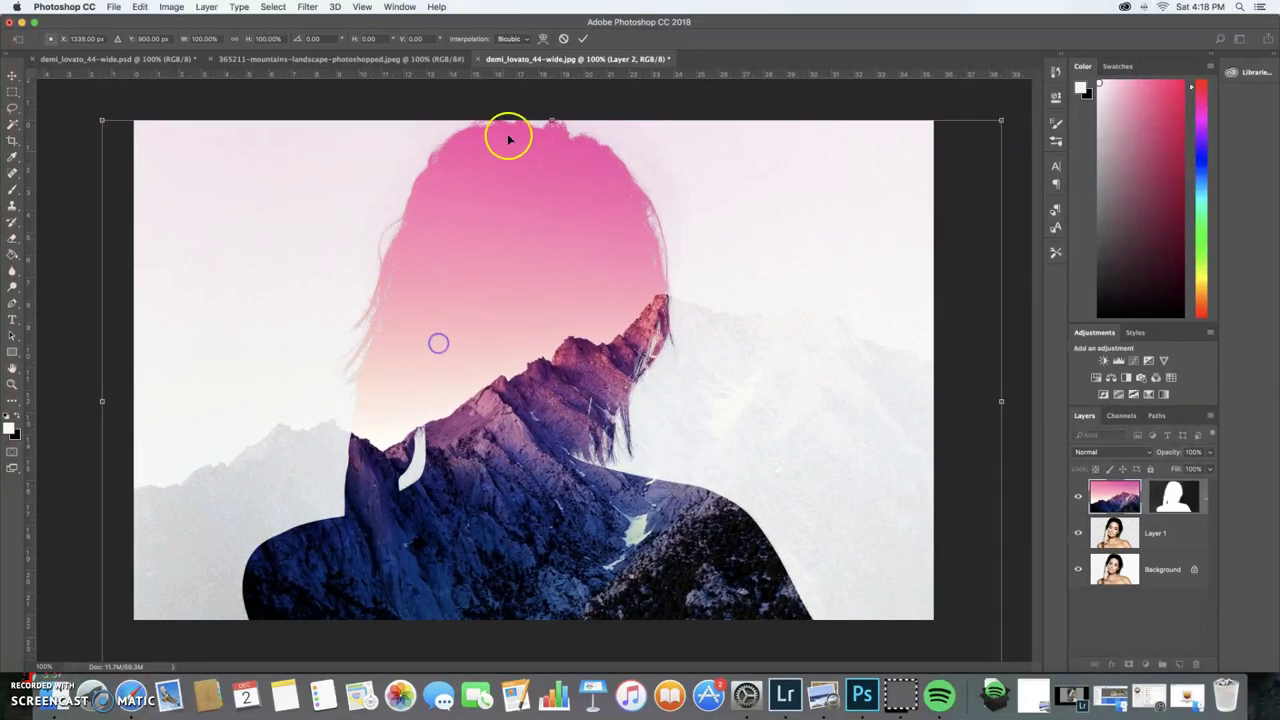
pyautogui.click(585, 37)
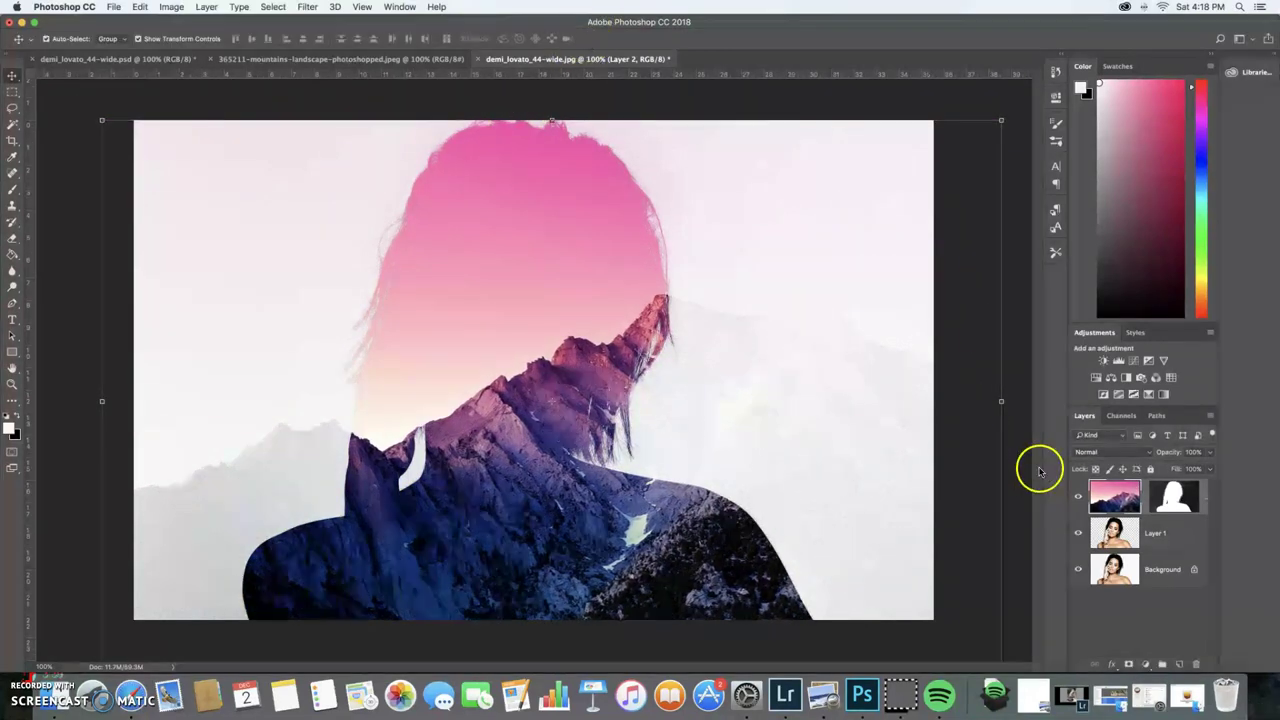
pyautogui.click(1157, 544)
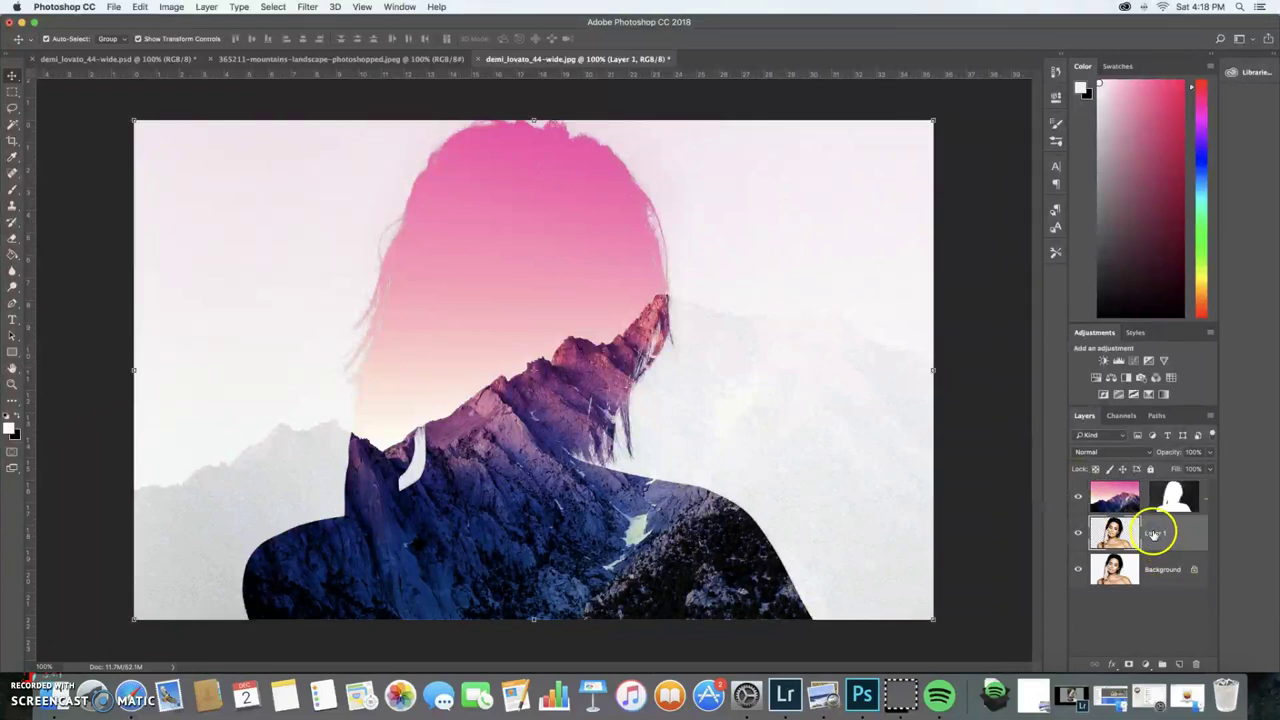
# Duplicate Layer 1, move the copy to the top of the stack, and desaturate it
pyautogui.press('super+j')
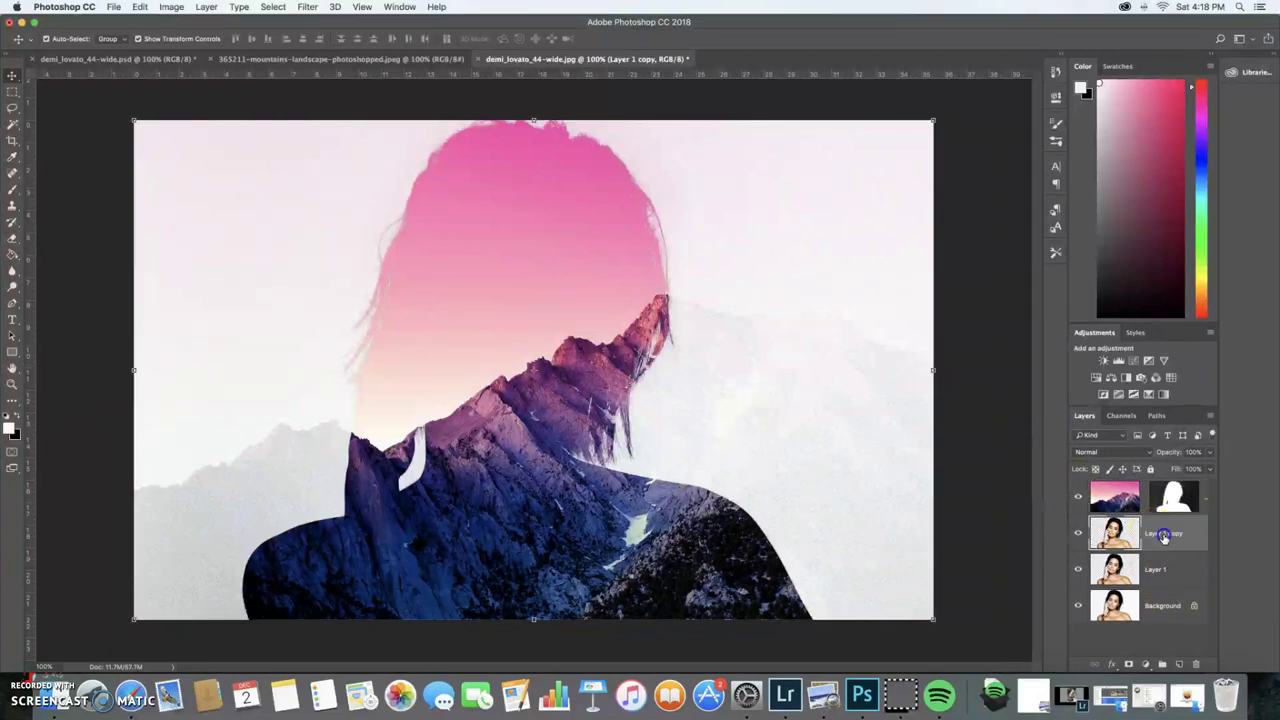
pyautogui.moveTo(1163, 537); pyautogui.dragTo(1160, 492)
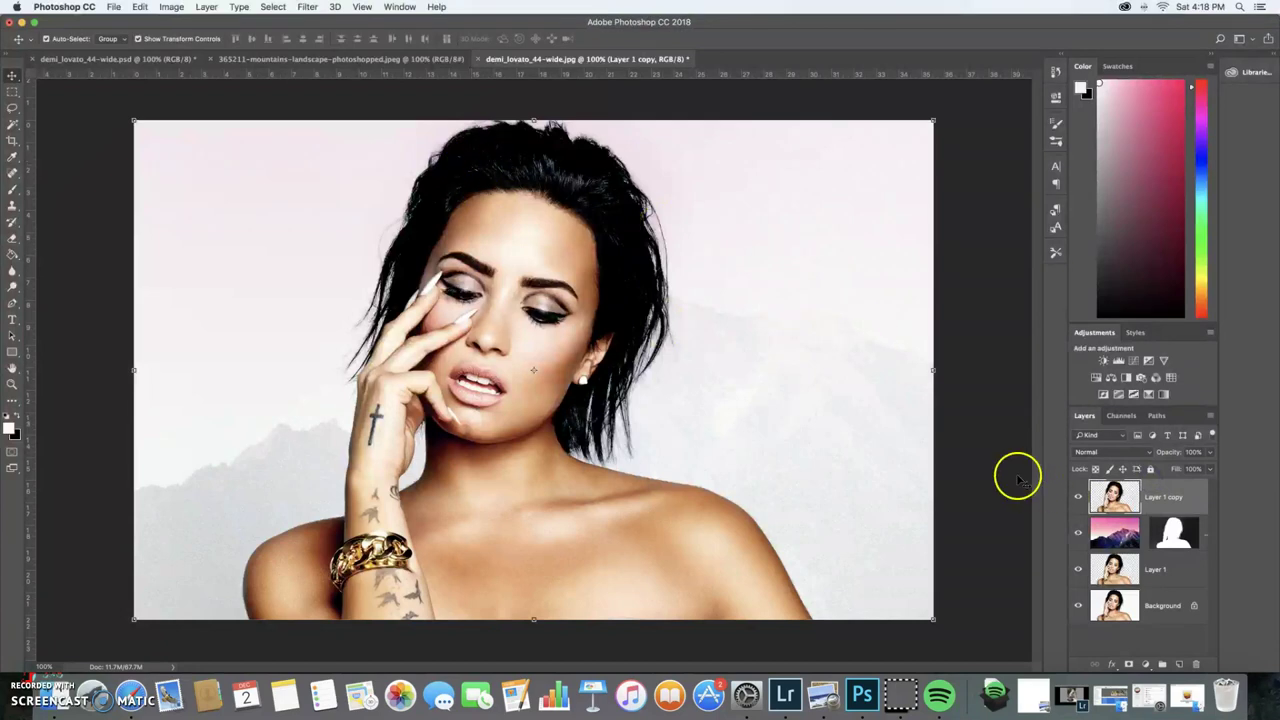
pyautogui.click(140, 7)
pyautogui.moveTo(171, 7)
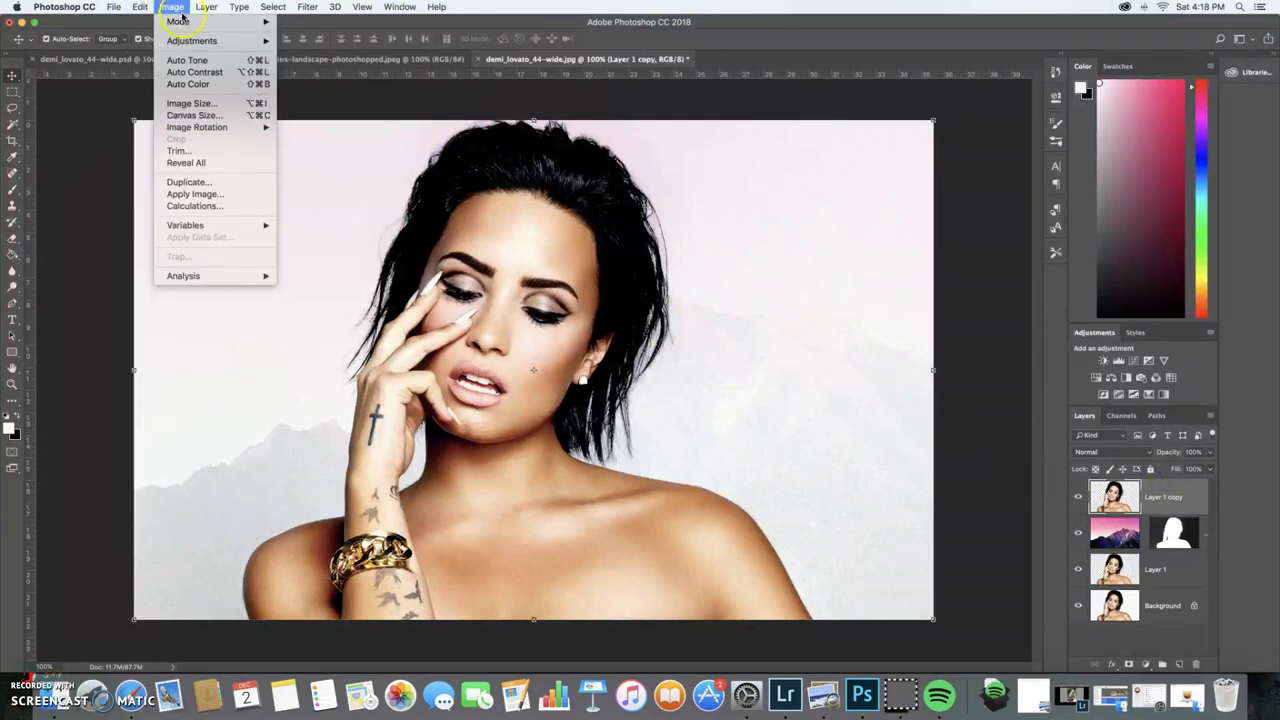
pyautogui.moveTo(200, 40)
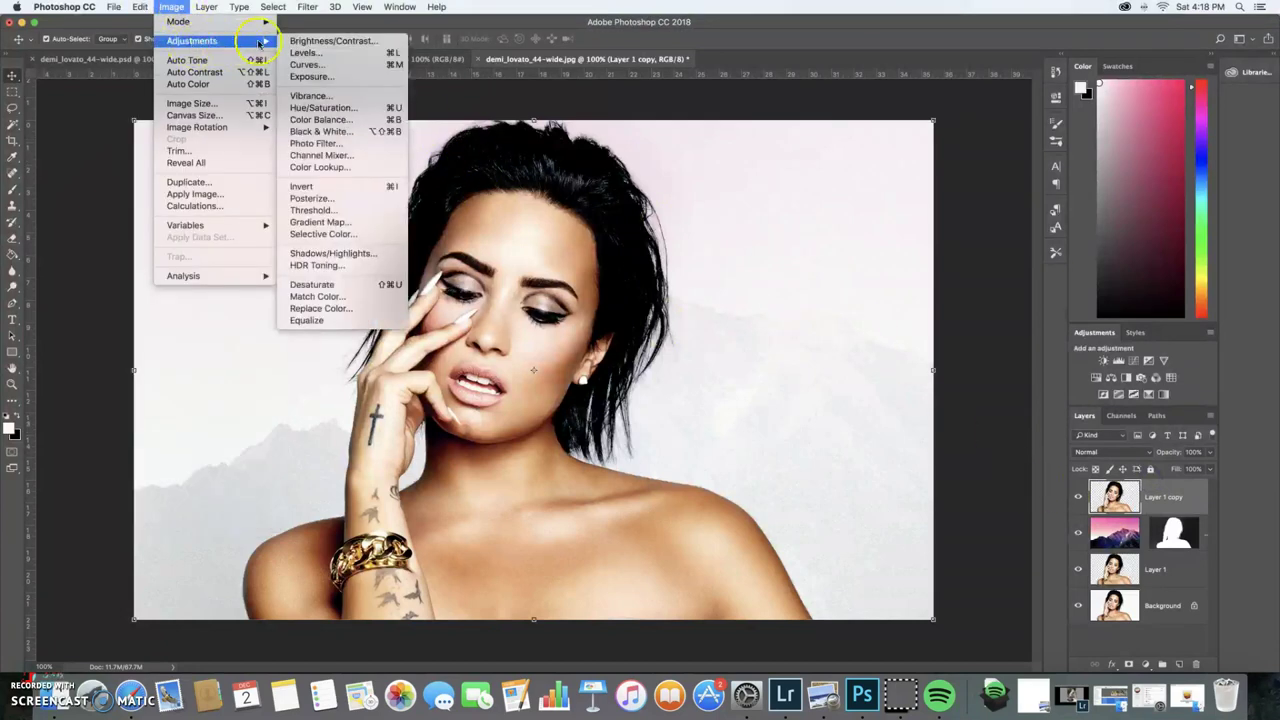
pyautogui.click(330, 285)
# Set Layer 1 copy's blend mode to Multiply
pyautogui.click(1100, 451)
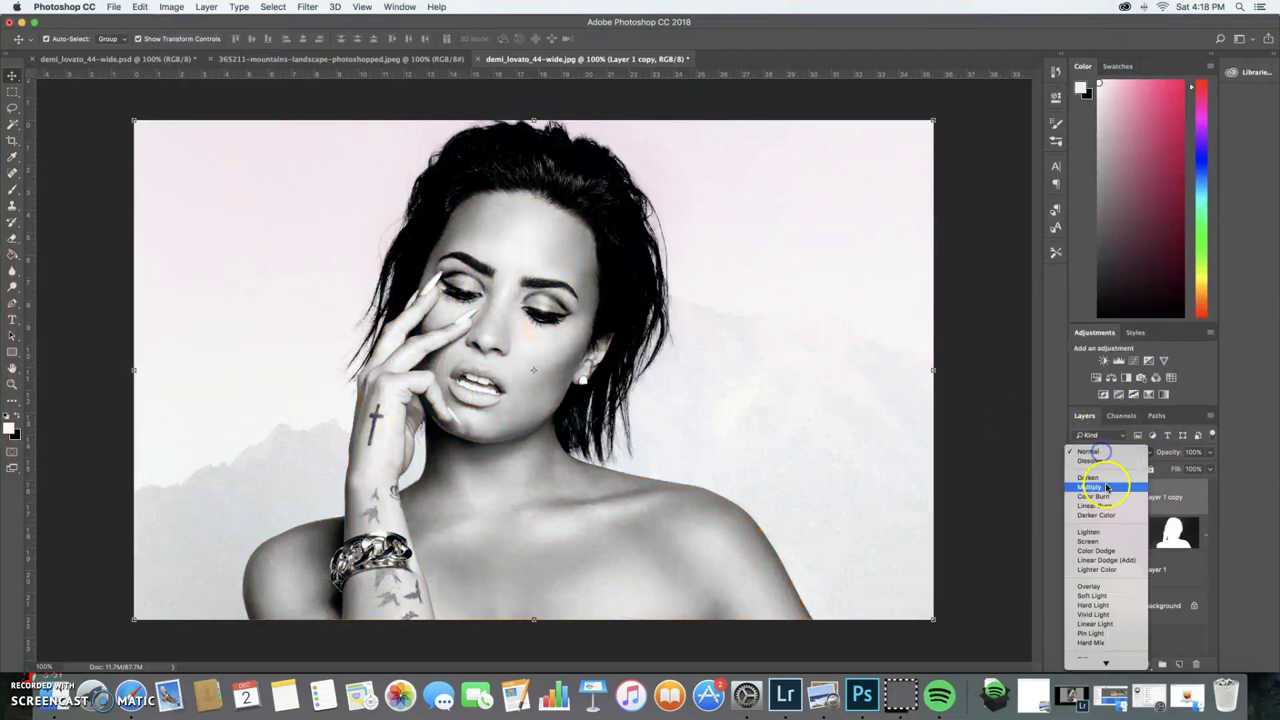
pyautogui.click(1100, 488)
pyautogui.moveTo(1175, 537); pyautogui.dragTo(1206, 555)
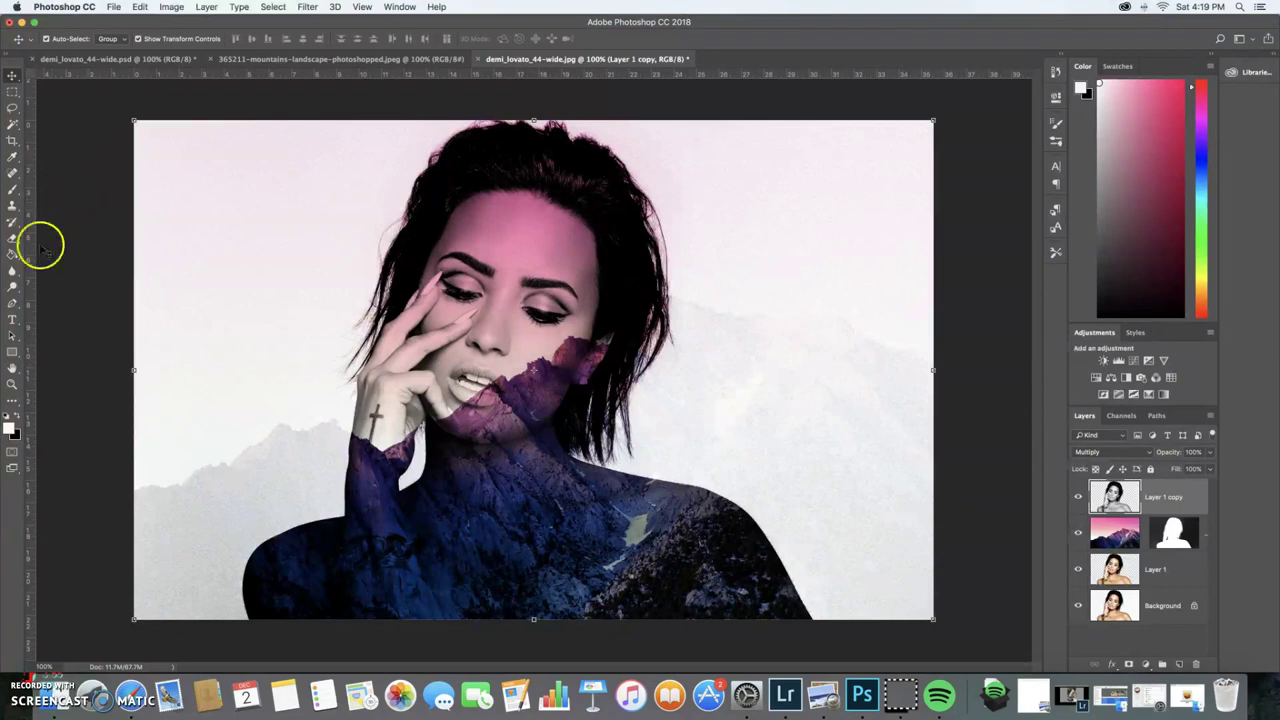
# Select the Brush tool with 0% hardness and a larger size
pyautogui.click(12, 188)
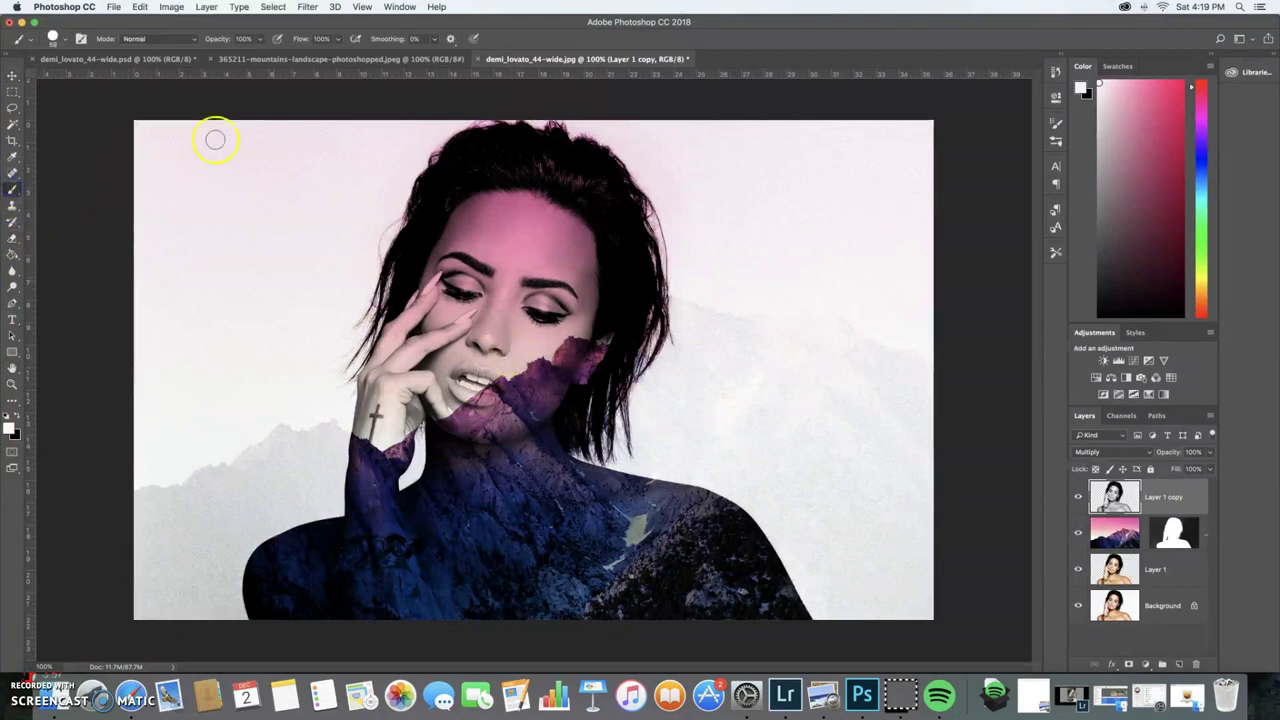
pyautogui.click(58, 40)
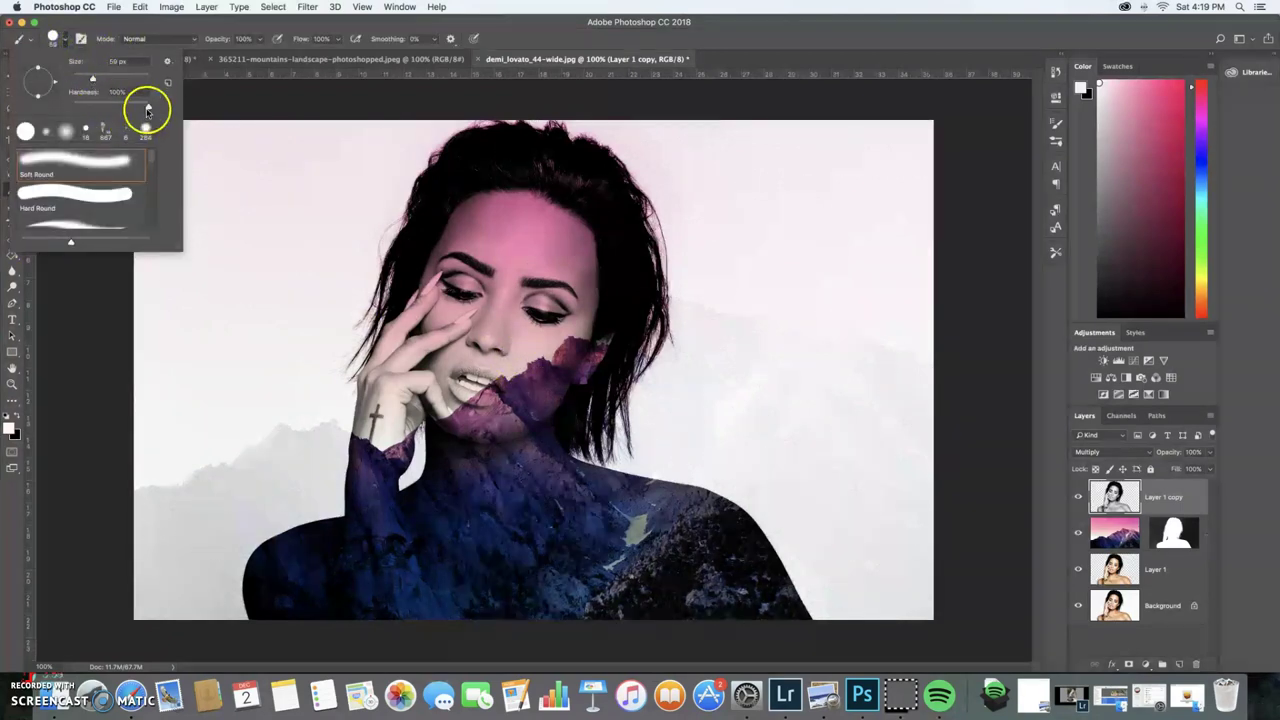
pyautogui.moveTo(147, 110); pyautogui.dragTo(62, 108)
pyautogui.moveTo(99, 289); pyautogui.dragTo(92, 308)
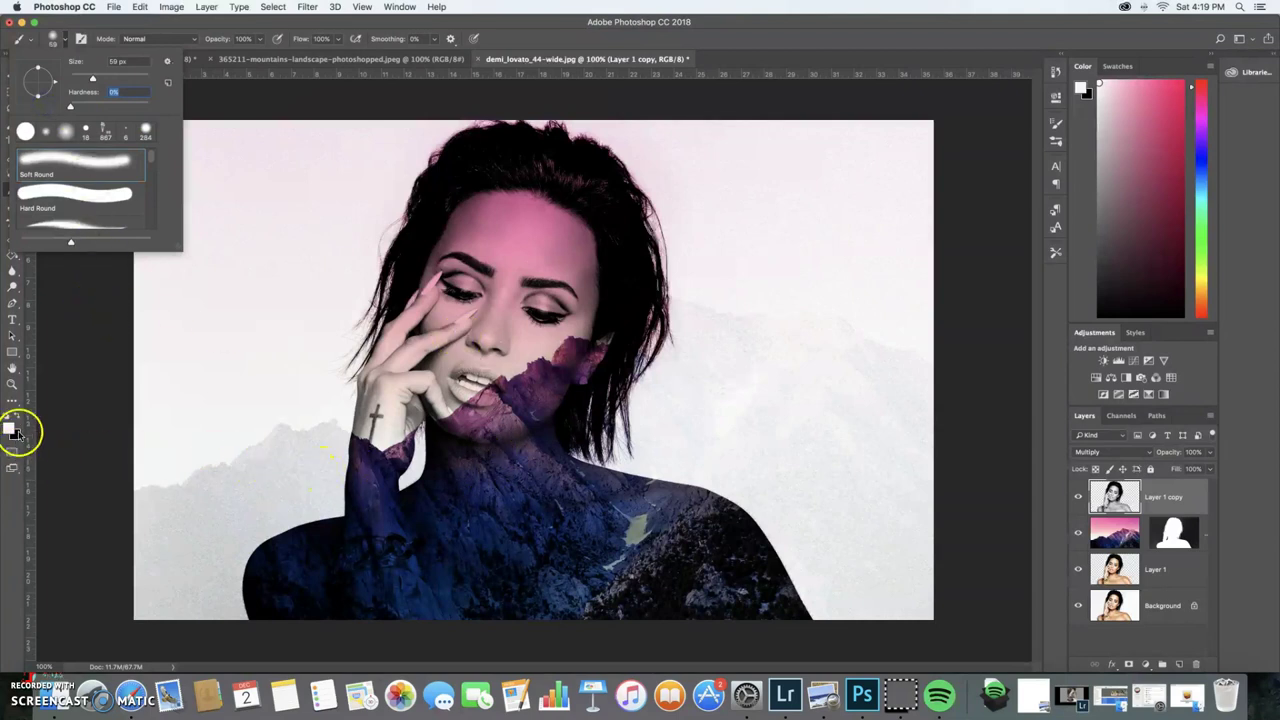
pyautogui.click(464, 538)
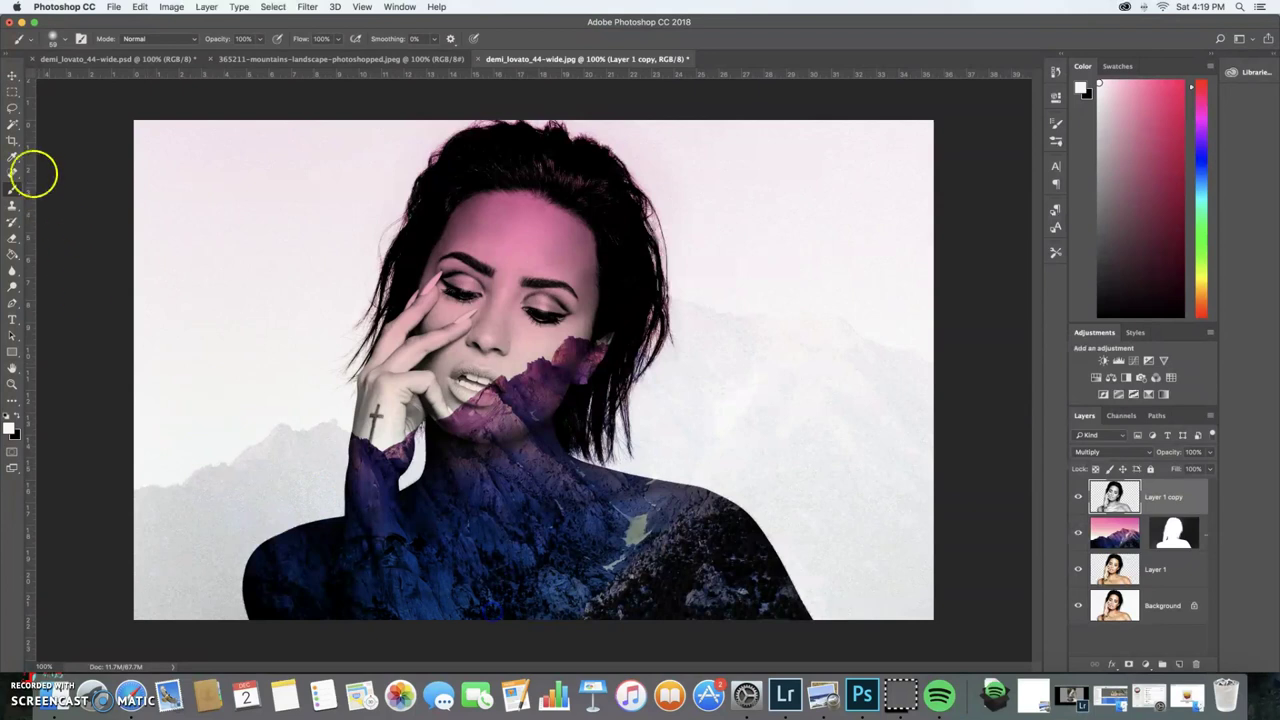
pyautogui.click(64, 38)
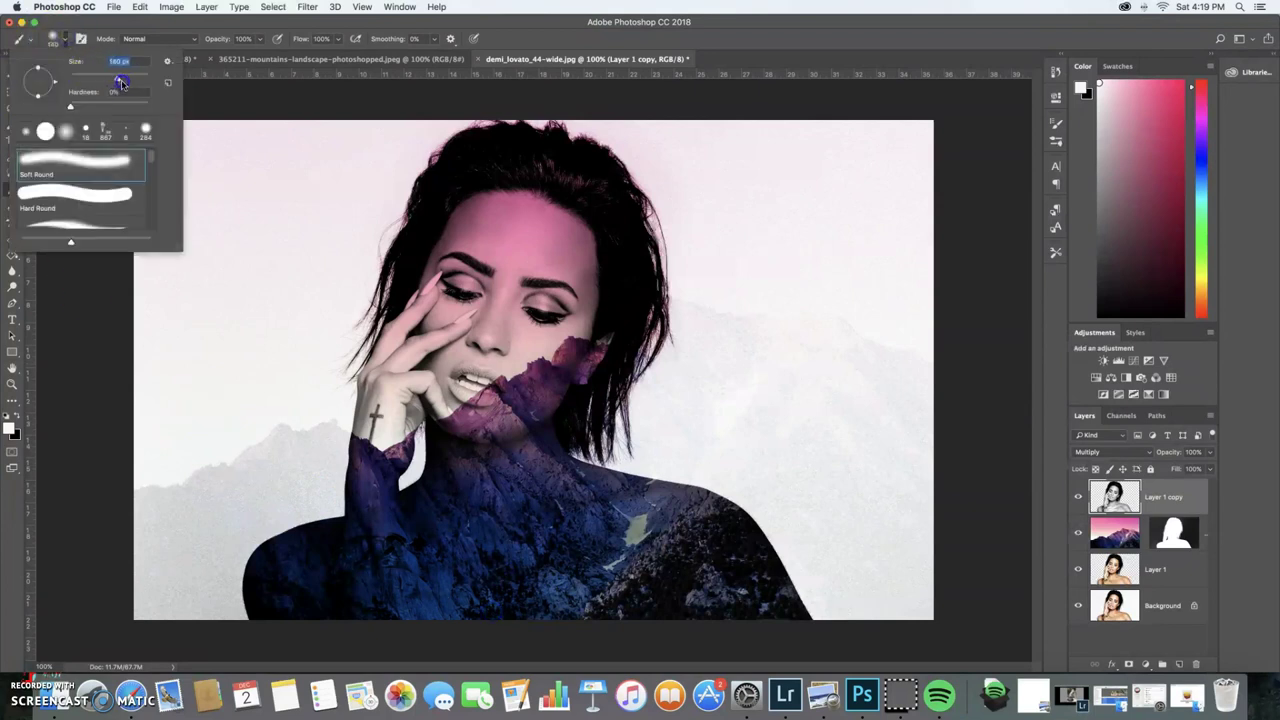
pyautogui.click(564, 556)
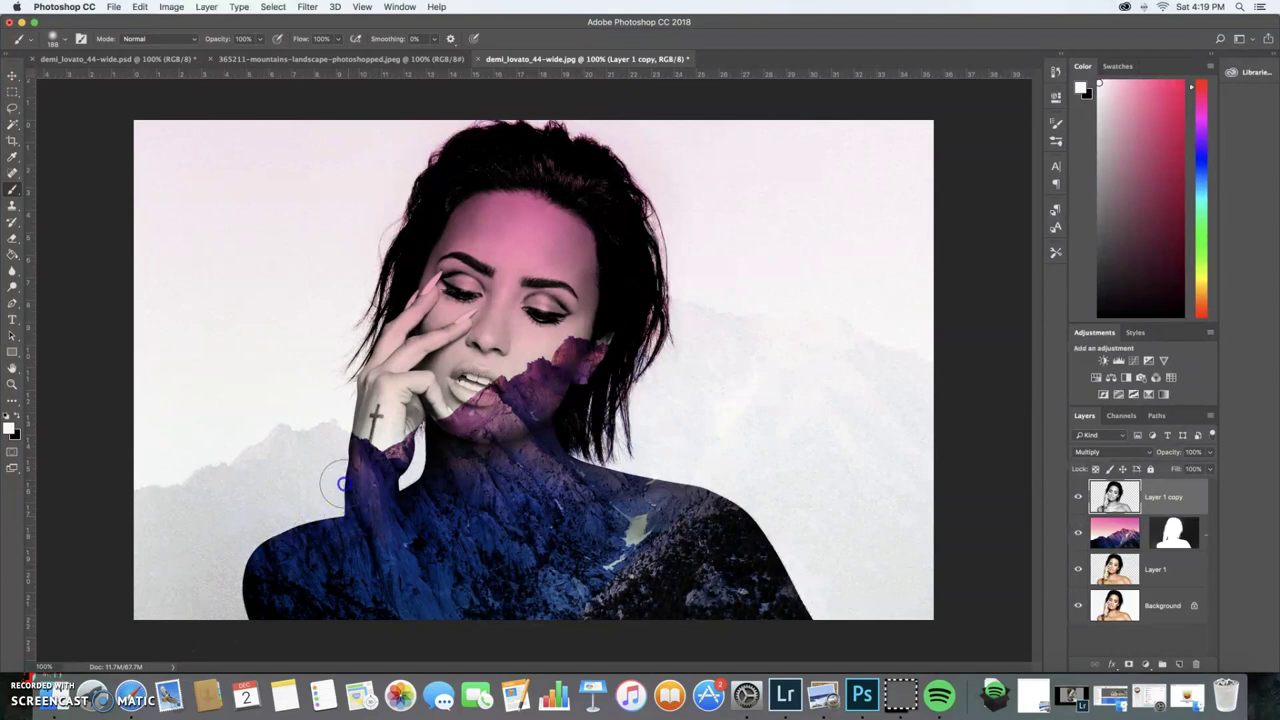
# Paint out Layer 1 copy over the neck, shoulder, jaw, hair and forehead
pyautogui.moveTo(434, 471); pyautogui.dragTo(545, 455)
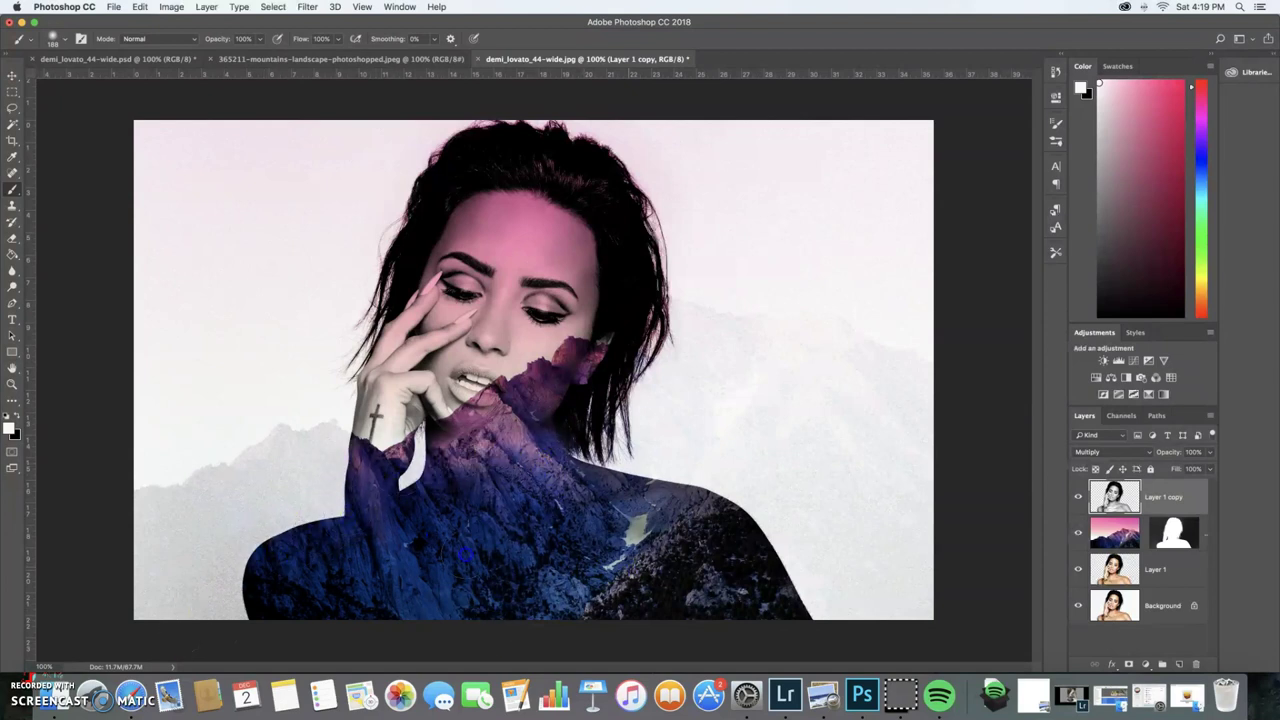
pyautogui.moveTo(462, 553)
pyautogui.mouseDown()
pyautogui.moveTo(741, 547)
pyautogui.moveTo(786, 583)
pyautogui.mouseUp()
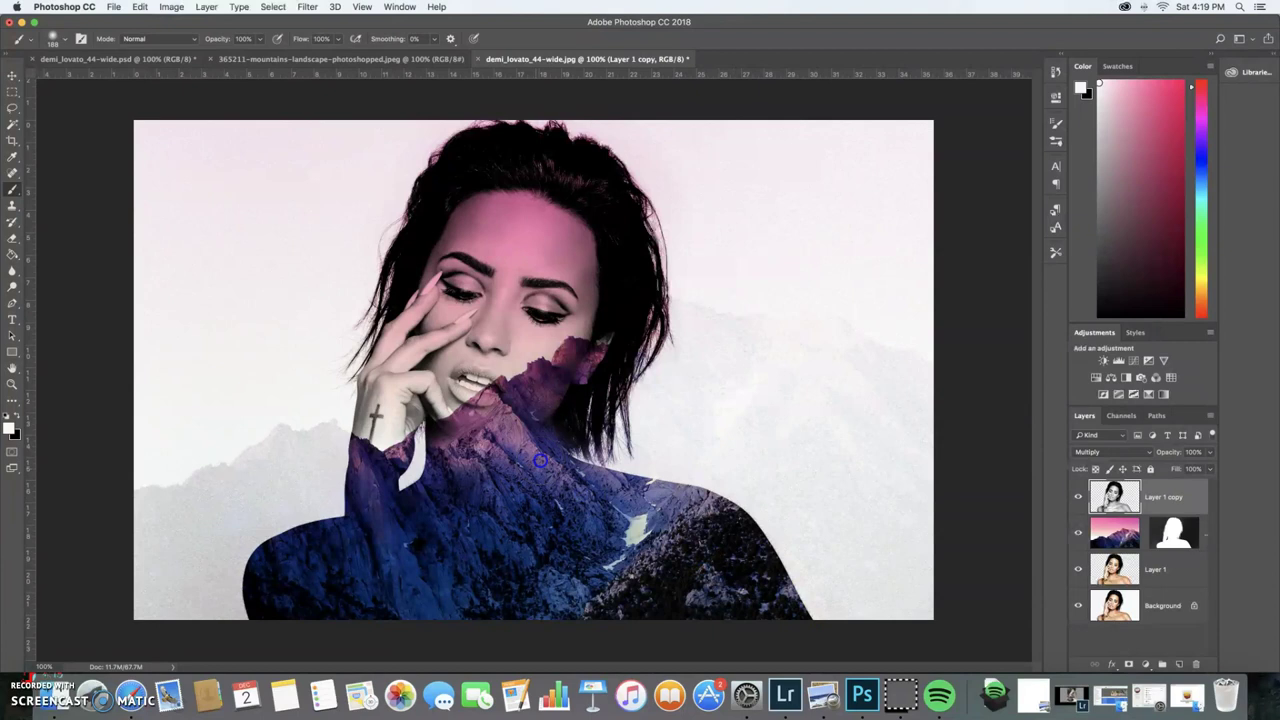
pyautogui.moveTo(495, 445)
pyautogui.mouseDown()
pyautogui.moveTo(549, 464)
pyautogui.moveTo(608, 351)
pyautogui.moveTo(505, 411)
pyautogui.moveTo(590, 368)
pyautogui.moveTo(611, 377)
pyautogui.moveTo(606, 410)
pyautogui.moveTo(633, 400)
pyautogui.moveTo(636, 337)
pyautogui.moveTo(625, 296)
pyautogui.moveTo(616, 307)
pyautogui.moveTo(625, 259)
pyautogui.moveTo(657, 273)
pyautogui.moveTo(606, 172)
pyautogui.moveTo(557, 144)
pyautogui.moveTo(577, 140)
pyautogui.moveTo(624, 162)
pyautogui.moveTo(504, 152)
pyautogui.moveTo(476, 166)
pyautogui.moveTo(474, 146)
pyautogui.moveTo(422, 194)
pyautogui.moveTo(368, 358)
pyautogui.moveTo(362, 344)
pyautogui.moveTo(359, 406)
pyautogui.mouseUp()
pyautogui.moveTo(343, 350)
pyautogui.mouseDown()
pyautogui.moveTo(361, 288)
pyautogui.moveTo(413, 216)
pyautogui.moveTo(453, 190)
pyautogui.moveTo(517, 181)
pyautogui.moveTo(513, 171)
pyautogui.moveTo(630, 249)
pyautogui.moveTo(569, 204)
pyautogui.moveTo(617, 300)
pyautogui.moveTo(570, 235)
pyautogui.moveTo(529, 216)
pyautogui.moveTo(450, 213)
pyautogui.moveTo(405, 254)
pyautogui.moveTo(420, 243)
pyautogui.moveTo(410, 270)
pyautogui.moveTo(433, 217)
pyautogui.mouseUp()
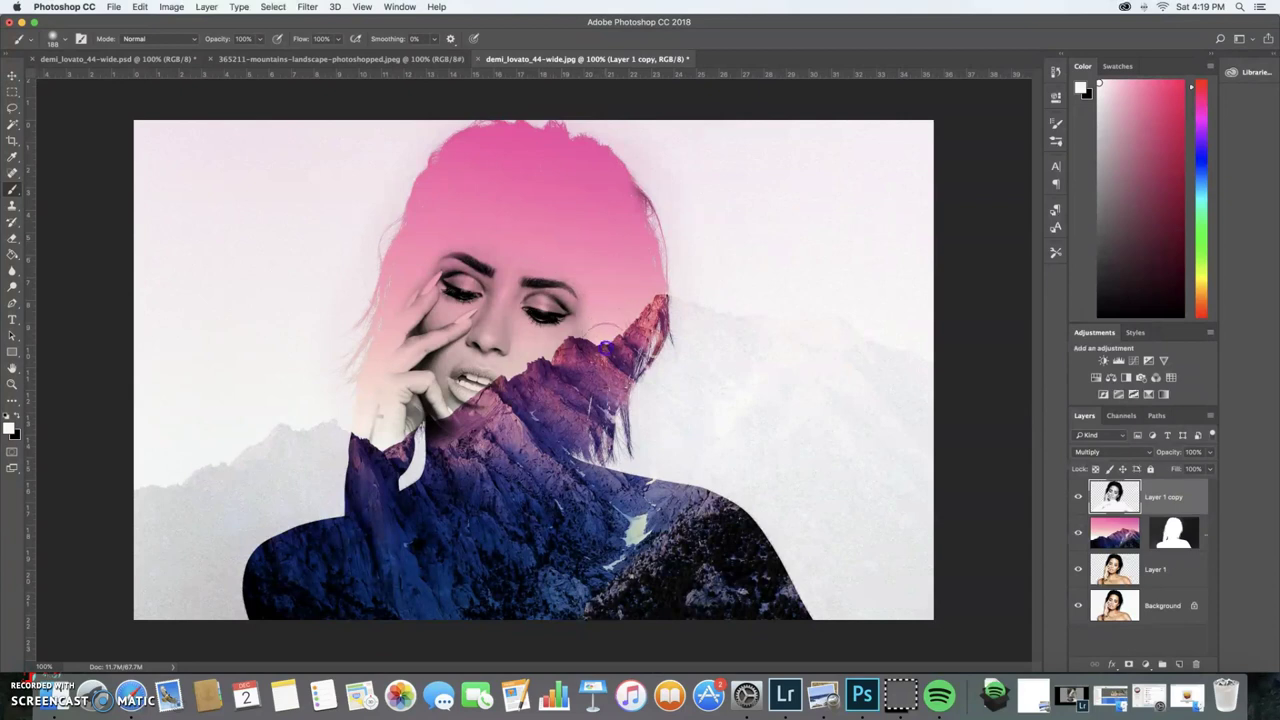
pyautogui.moveTo(671, 282)
pyautogui.mouseDown()
pyautogui.moveTo(534, 136)
pyautogui.moveTo(476, 128)
pyautogui.moveTo(629, 210)
pyautogui.moveTo(656, 321)
pyautogui.moveTo(495, 481)
pyautogui.moveTo(413, 320)
pyautogui.mouseUp()
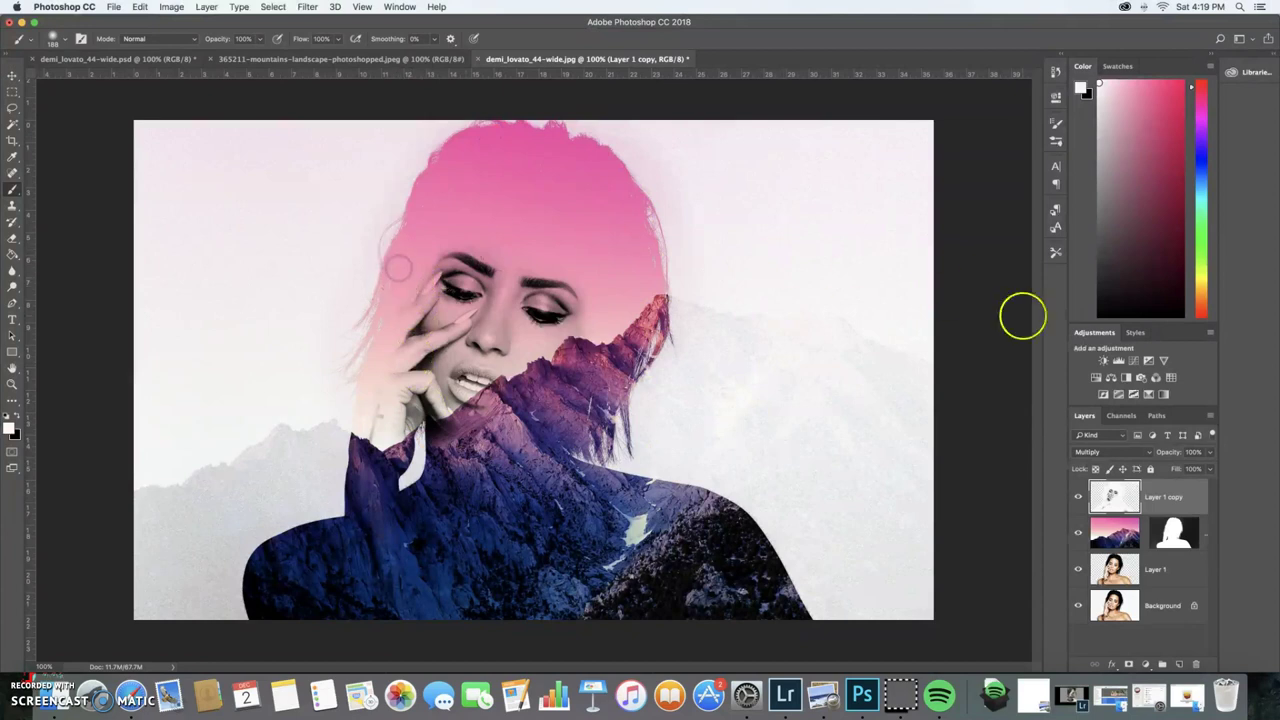
# Lower the Layer 1 copy portrait layer's opacity to 74% to soften the face
pyautogui.click(1210, 452)
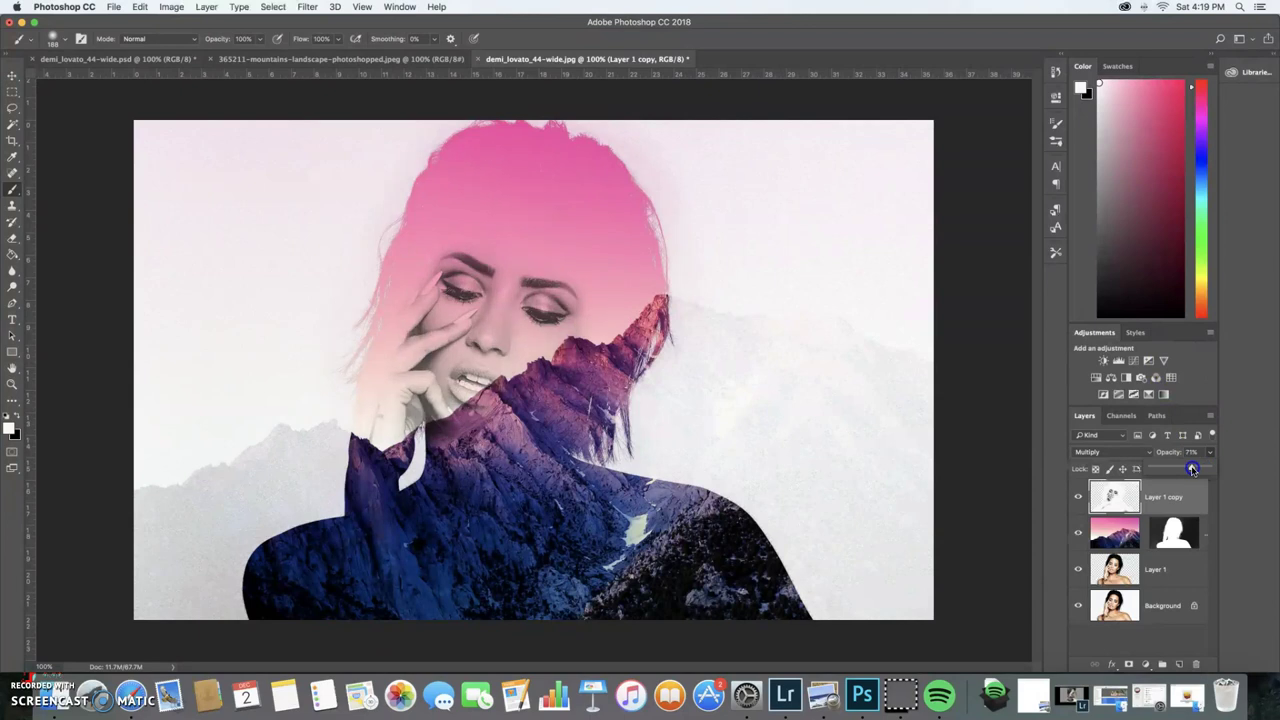
pyautogui.moveTo(1195, 470); pyautogui.dragTo(1193, 468)
pyautogui.click(1215, 453)
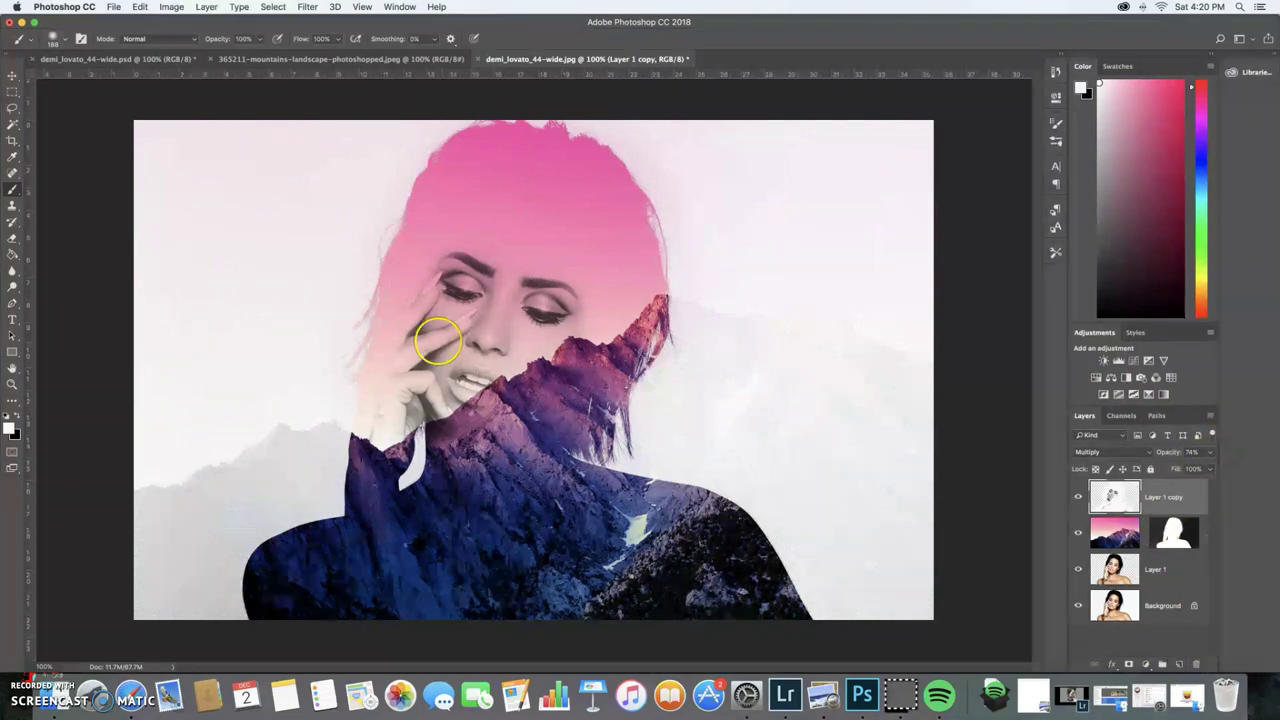
pyautogui.click(206, 7)
pyautogui.click(60, 199)
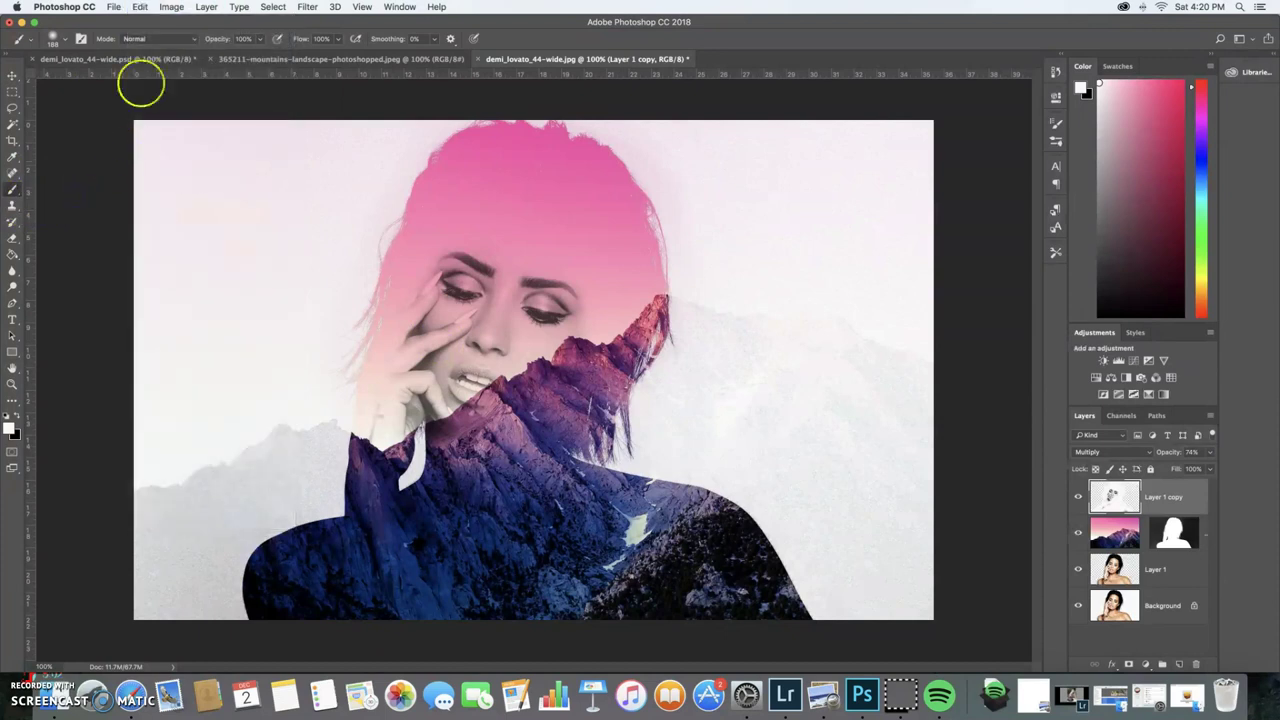
# Add a Levels adjustment layer on top with midtones darkened to about 0.79
pyautogui.click(1120, 362)
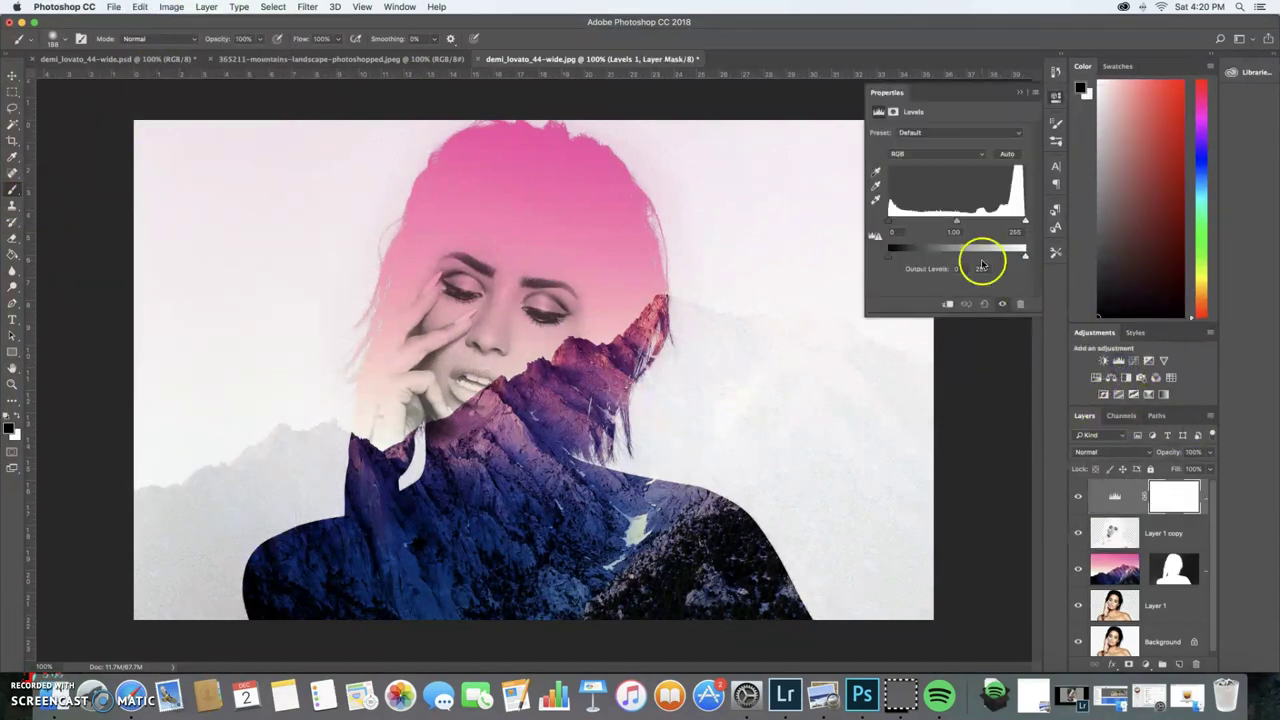
pyautogui.moveTo(955, 222); pyautogui.dragTo(962, 220)
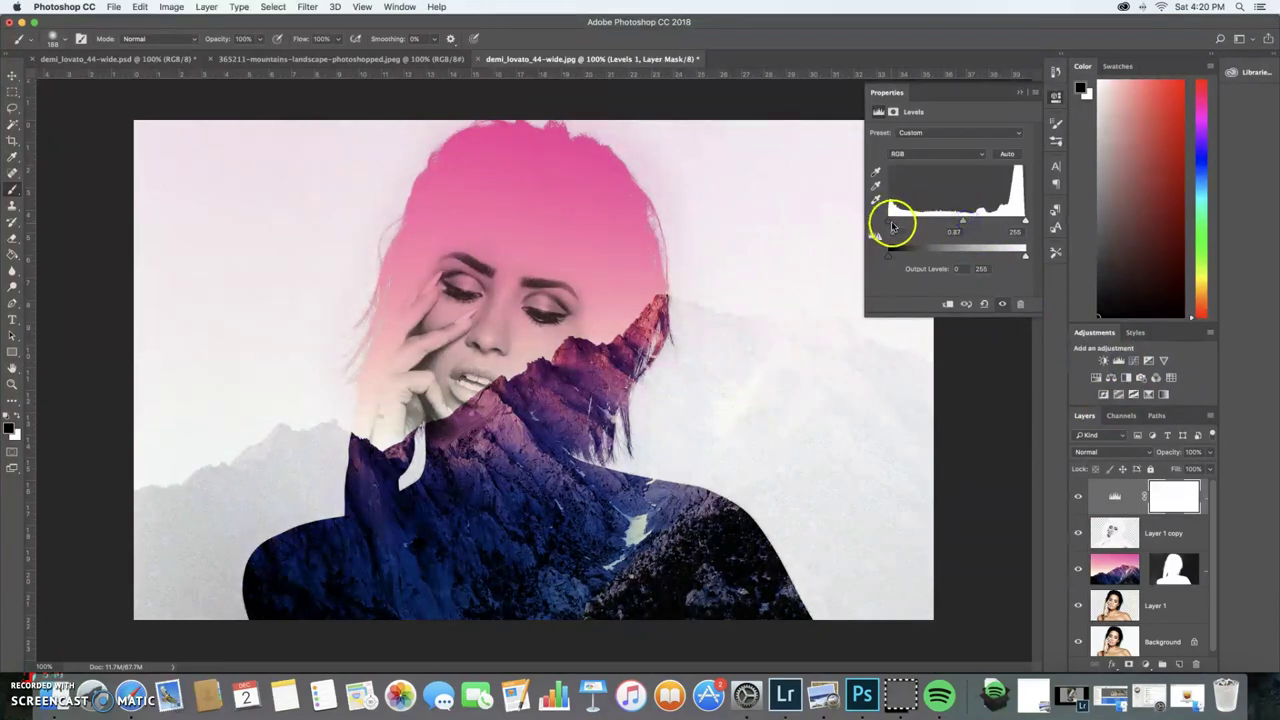
pyautogui.moveTo(962, 221); pyautogui.dragTo(965, 223)
pyautogui.click(1020, 92)
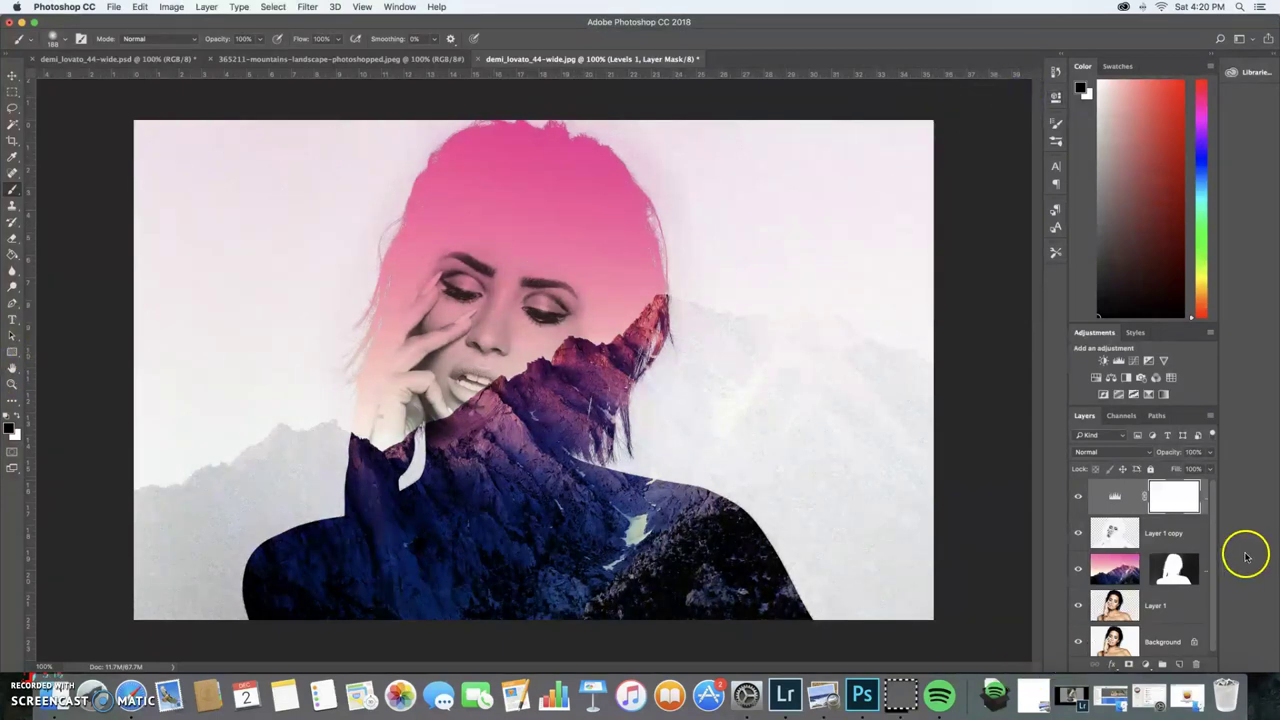
pyautogui.scroll(-1, 1186, 571)
# On the Background layer, sample a pale pink from the woman's face with the Eyedropper
pyautogui.click(1162, 638)
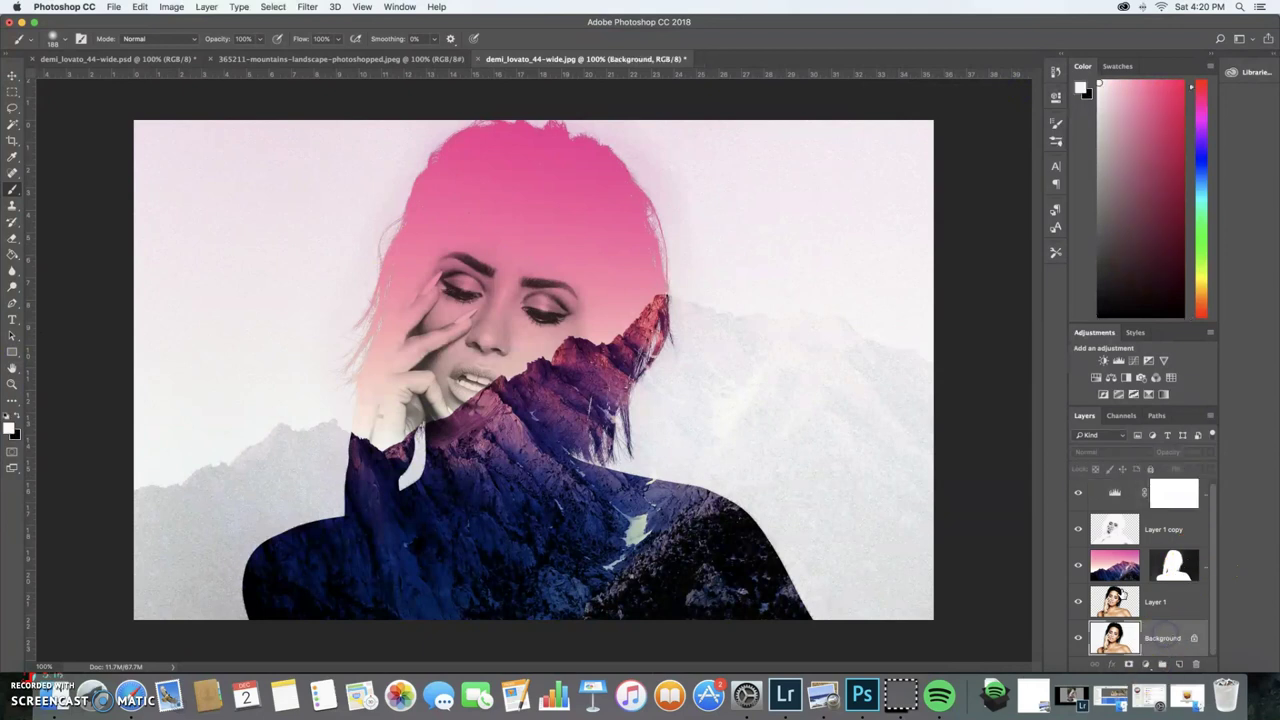
pyautogui.click(12, 158)
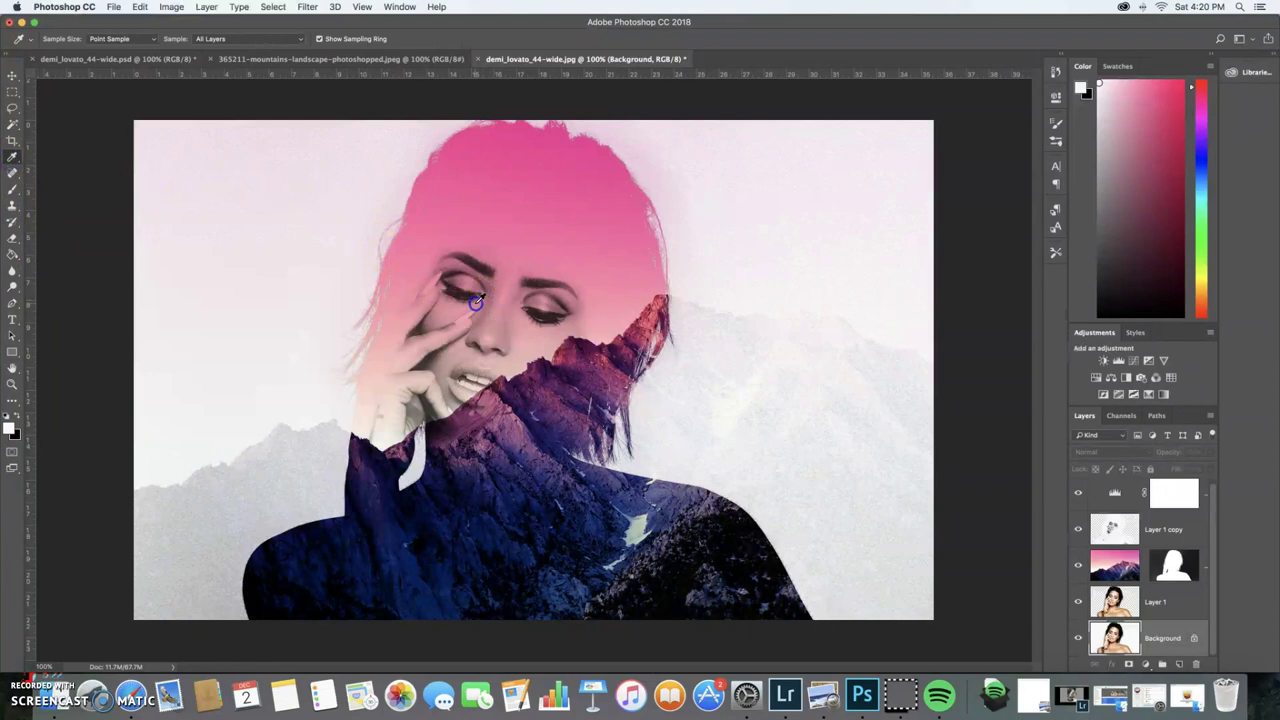
pyautogui.moveTo(1128, 116); pyautogui.dragTo(1106, 105)
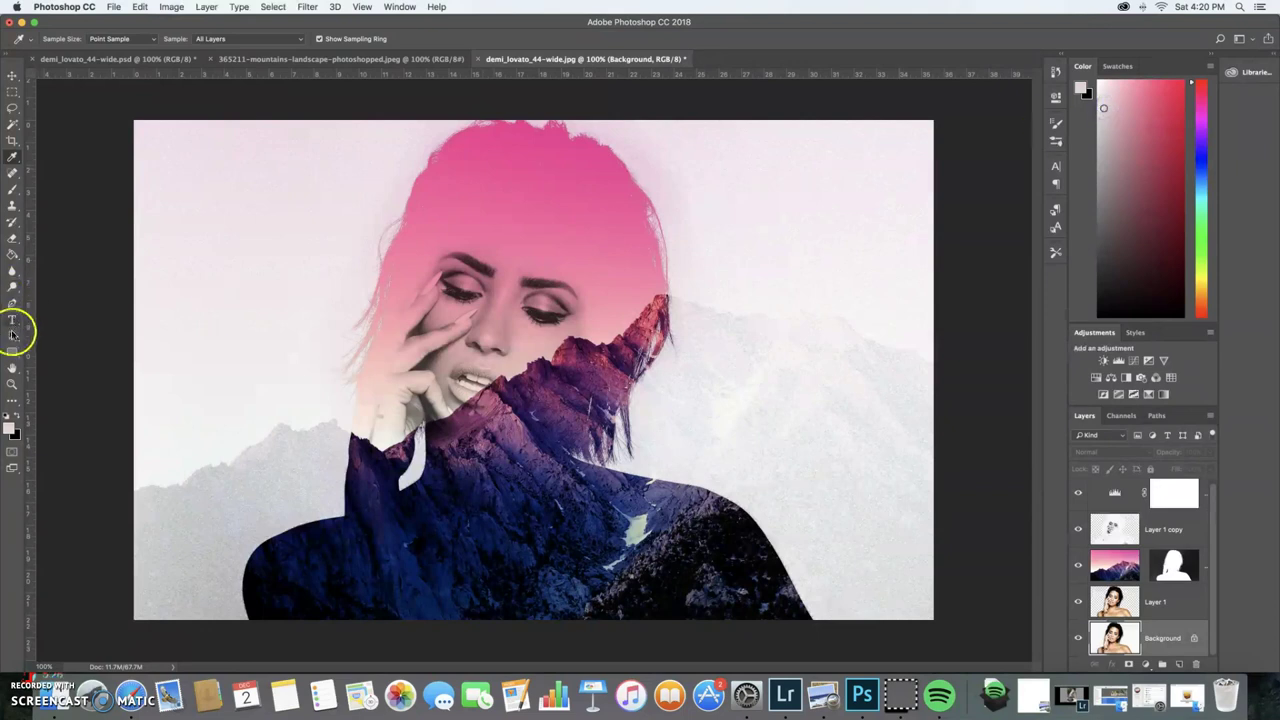
# Fill the left and right white background areas with the sampled pale pink
pyautogui.click(13, 253)
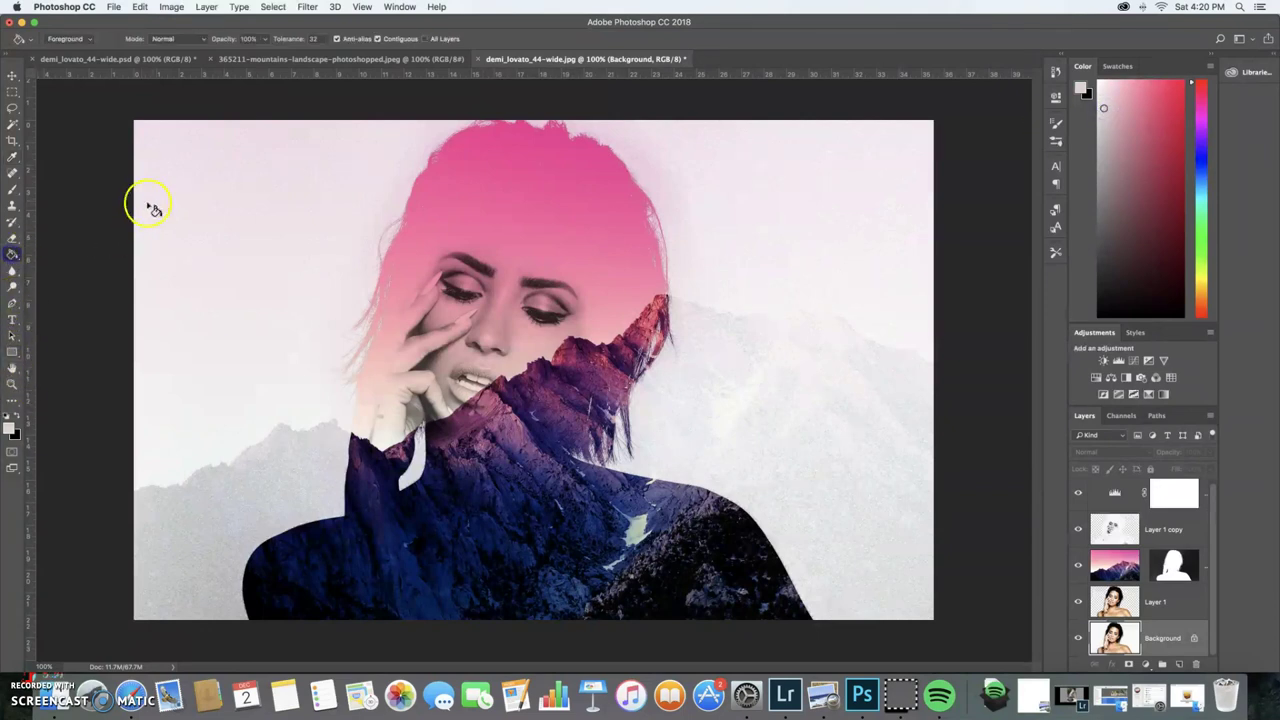
pyautogui.click(159, 204)
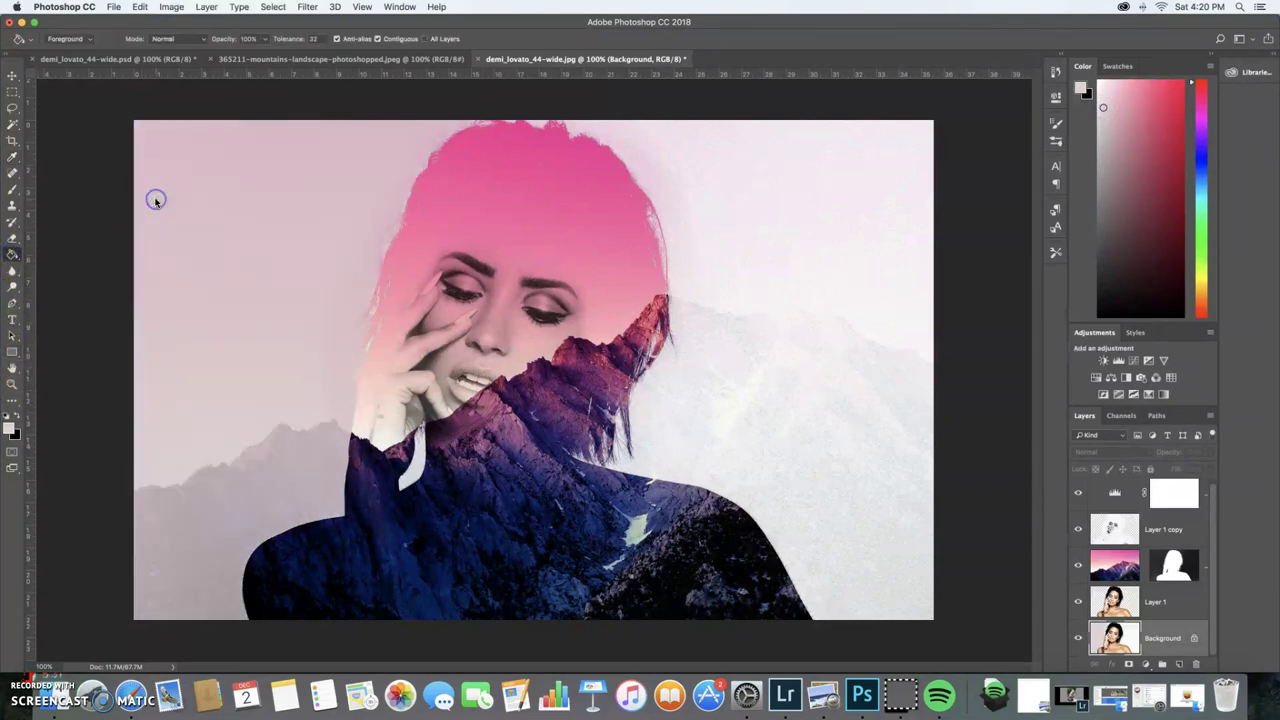
pyautogui.click(772, 231)
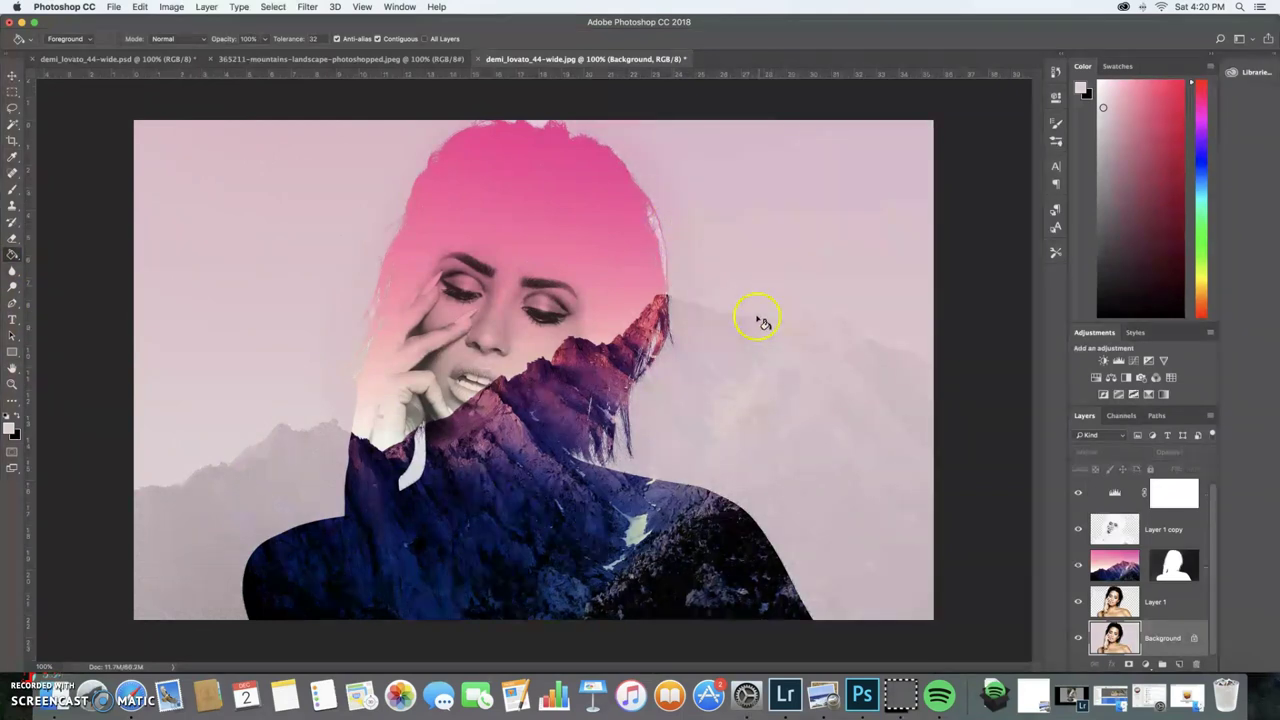